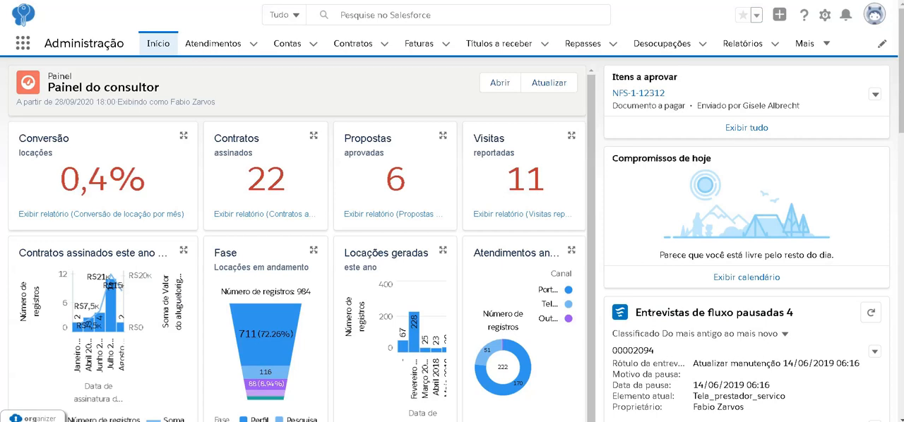
- Open the reports area, list all report folders and look through them
left_click(742, 43)
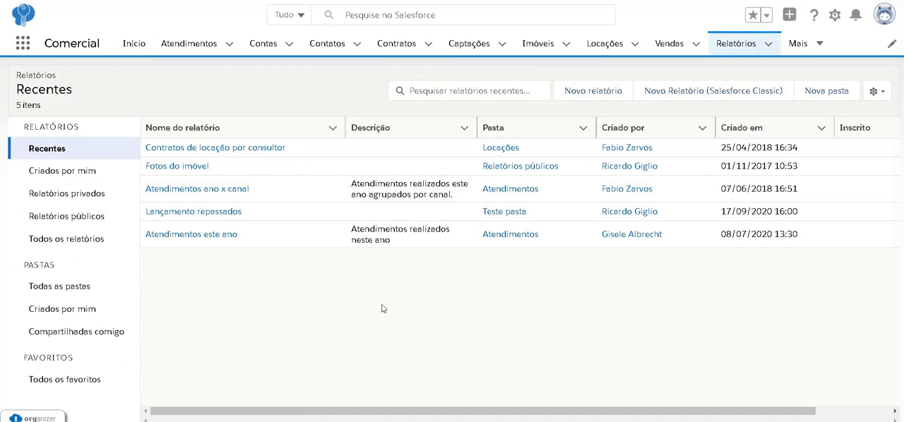
left_click(100, 287)
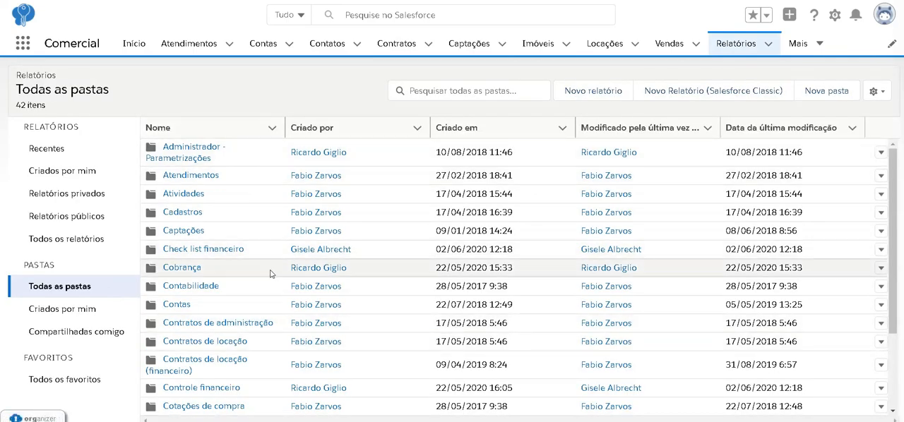
scroll(281, 323, "down", 2)
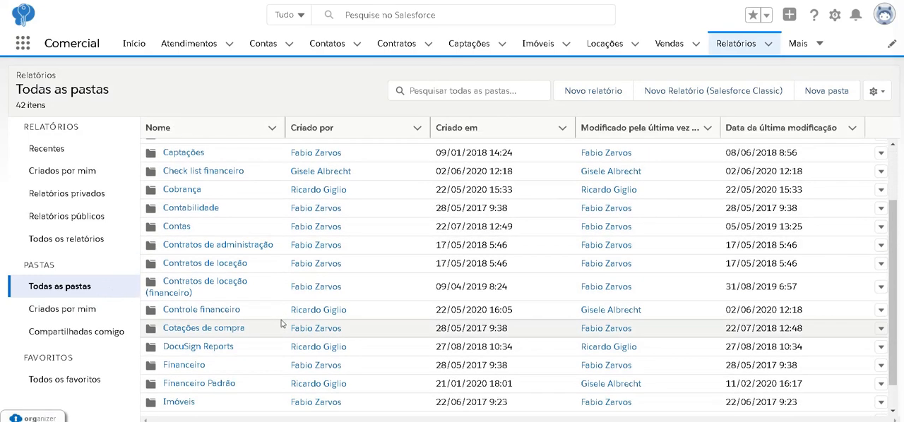
scroll(281, 324, "down", 2)
scroll(281, 323, "up", 3)
scroll(281, 324, "up", 1)
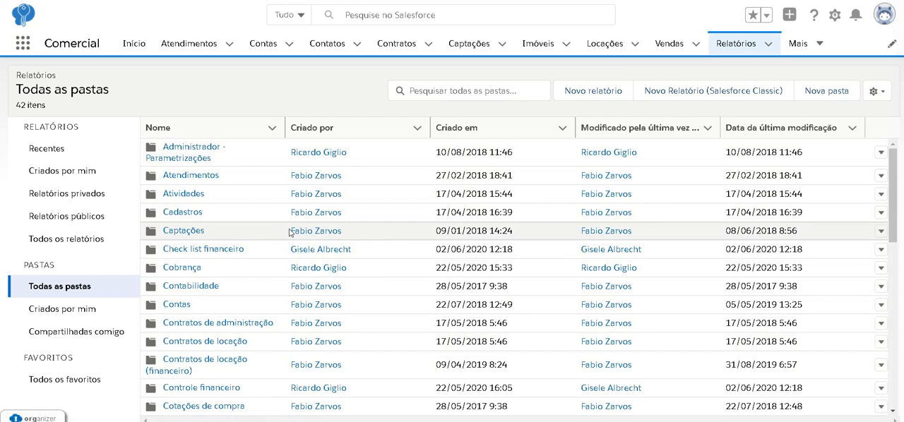
- Open the report "Atendimentos ano x mês x canal" from the Atendimentos folder and review its chart and first records
left_click(185, 174)
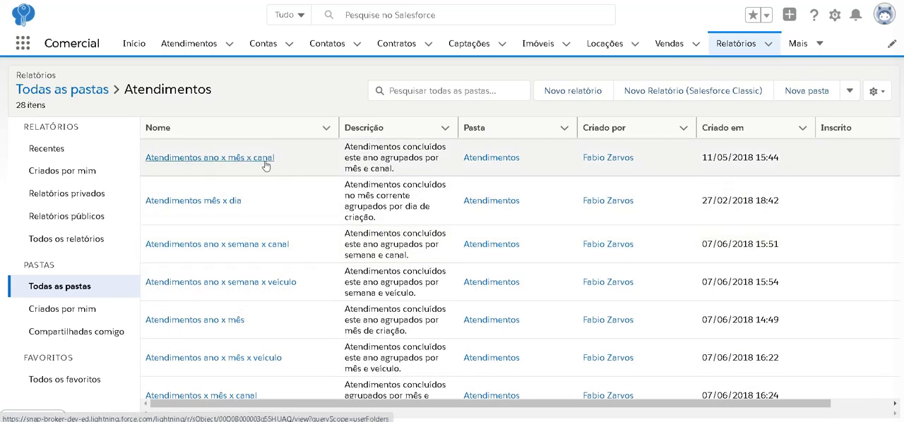
left_click(265, 158)
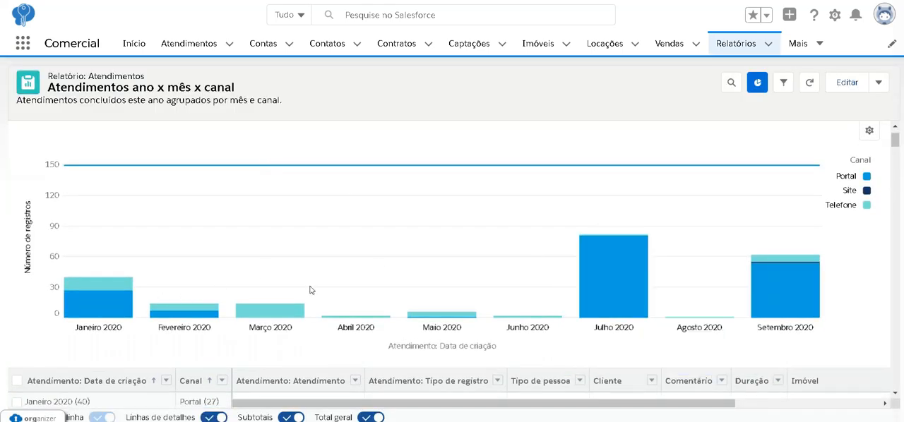
scroll(673, 266, "down", 3)
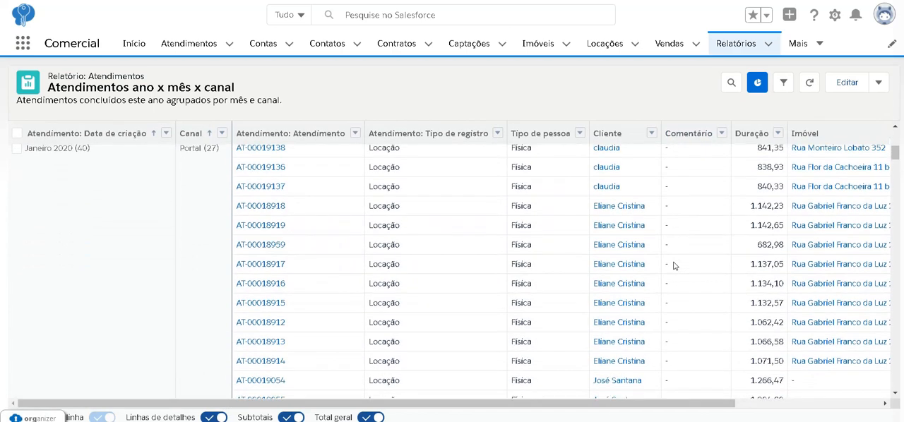
scroll(673, 266, "up", 1)
scroll(673, 267, "down", 1)
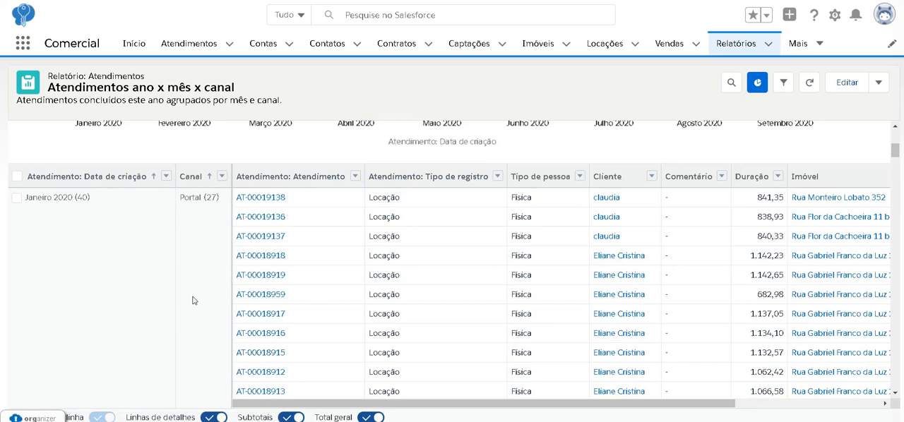
scroll(462, 324, "down", 2)
scroll(462, 324, "up", 4)
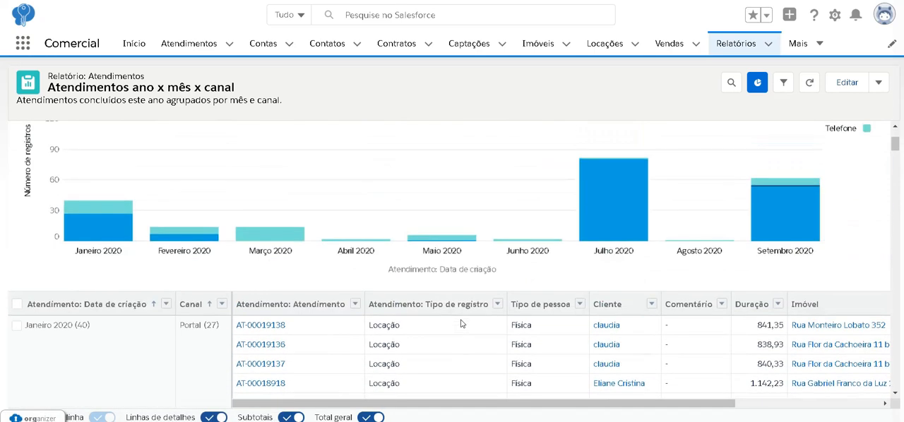
- Examine the report's detail columns through Veículo and its rows grouped by creation month and channel
scroll(463, 324, "down", 3)
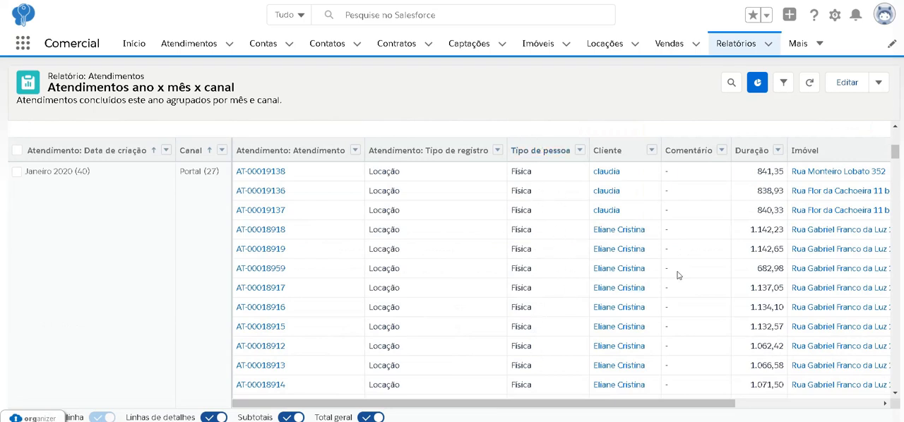
scroll(677, 274, "right", 2)
scroll(677, 275, "up", 2)
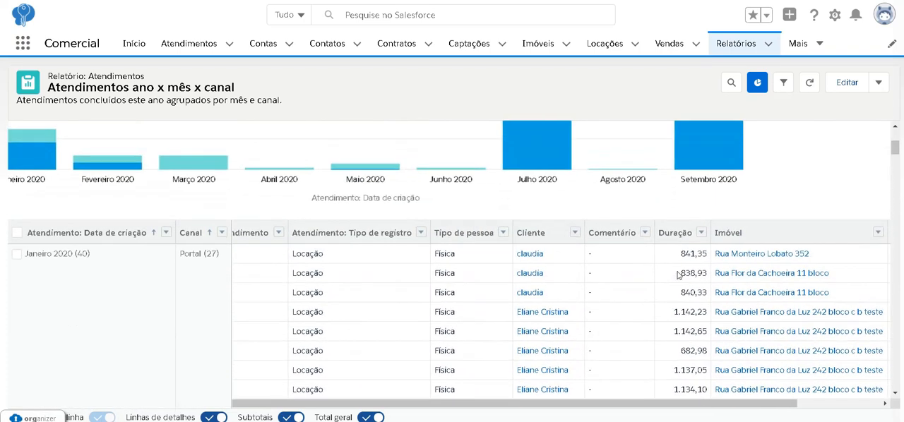
scroll(748, 312, "right", 3)
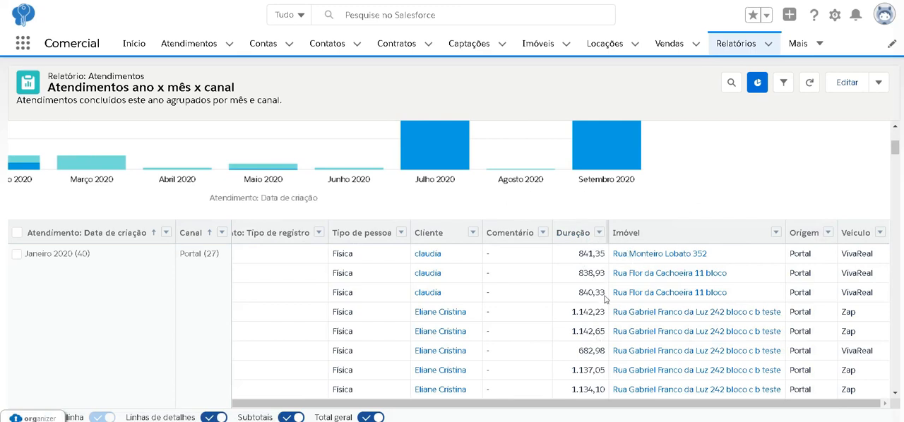
scroll(692, 325, "down", 1)
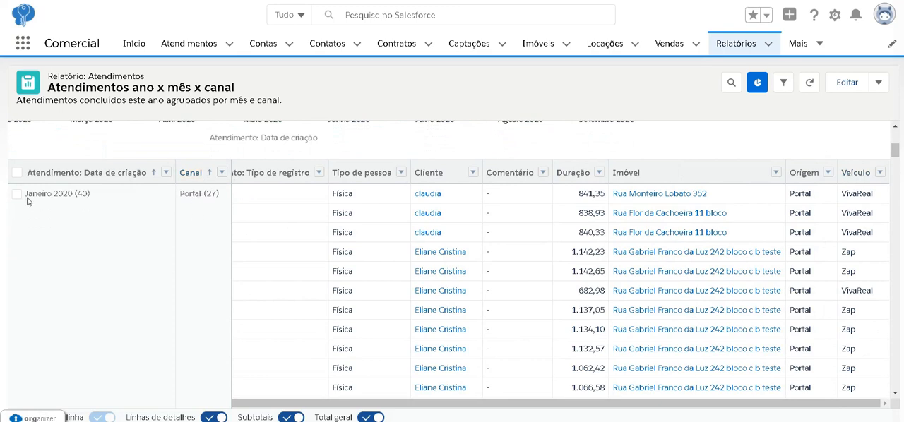
scroll(198, 235, "down", 5)
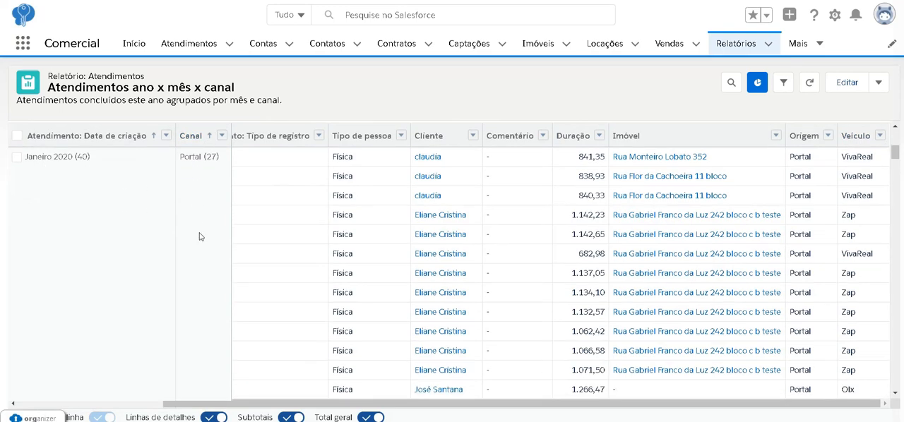
scroll(199, 236, "up", 5)
scroll(145, 216, "down", 6)
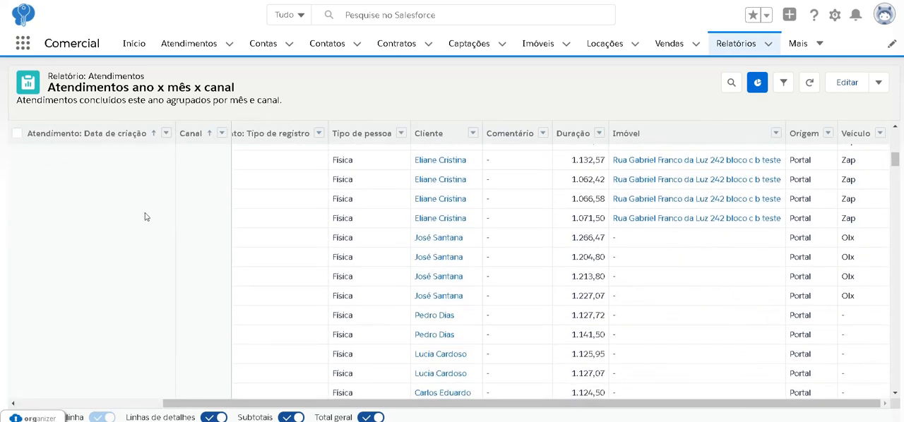
scroll(145, 216, "down", 4)
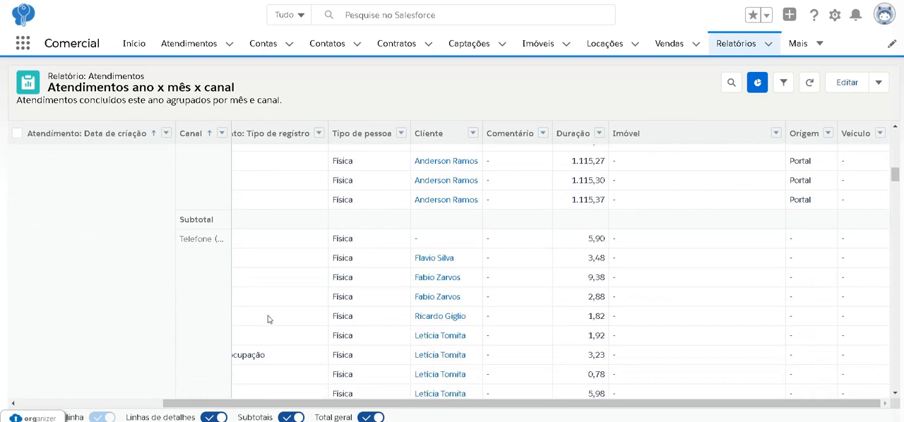
scroll(268, 319, "down", 6)
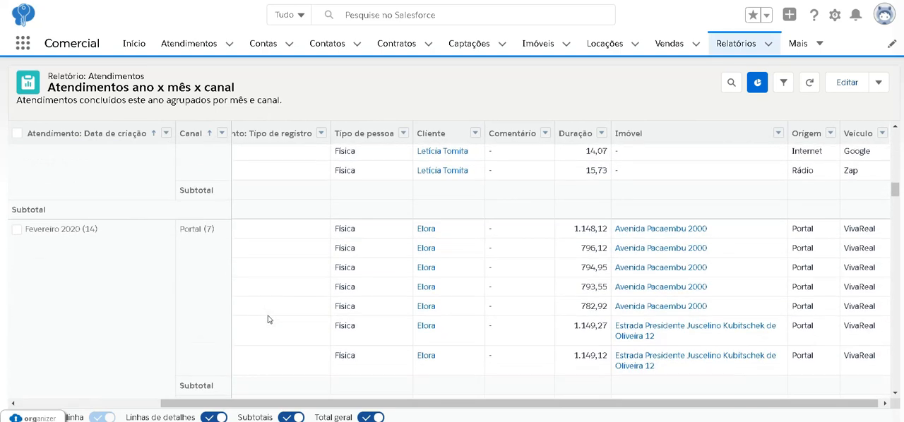
scroll(268, 319, "down", 10)
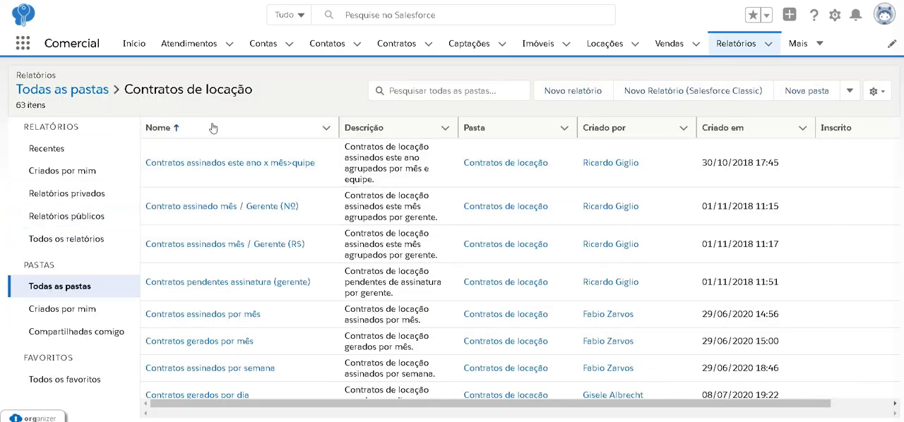
- Look through the Contratos de locação folder and open the report "Contratos assinados este ano x mês>quipe"
scroll(282, 261, "down", 3)
scroll(282, 261, "down", 10)
scroll(282, 260, "up", 10)
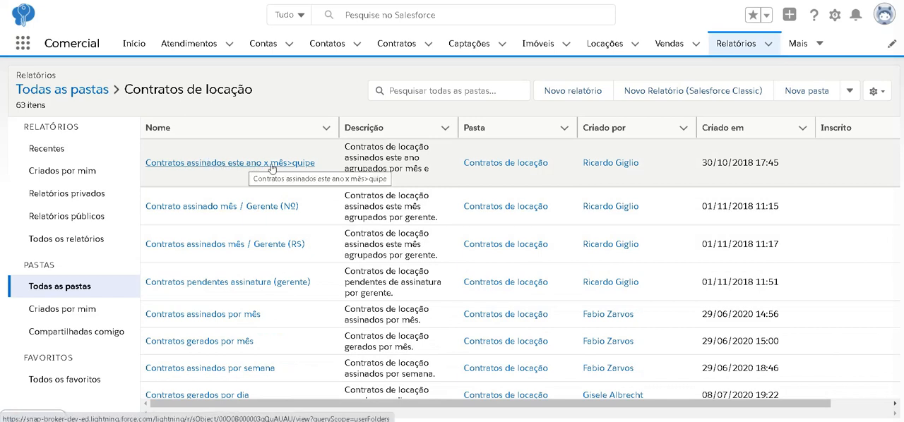
left_click(305, 168)
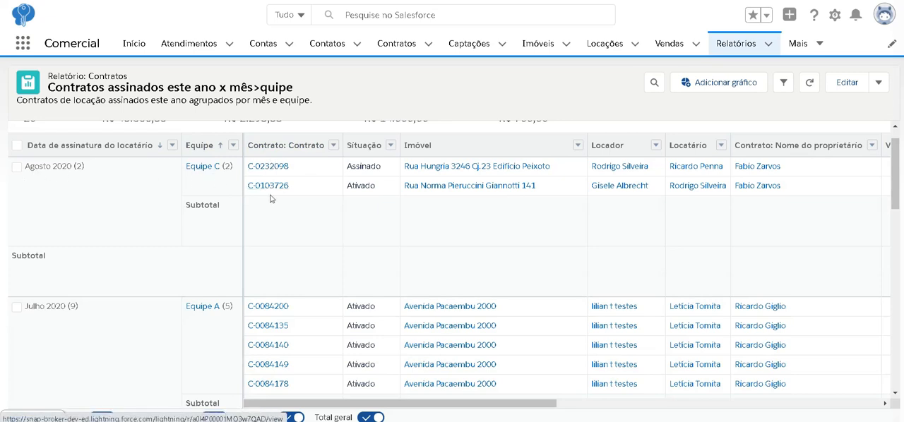
- Examine the signed-contracts report's summary totals and its rows grouped by signing month and team
scroll(274, 204, "down", 3)
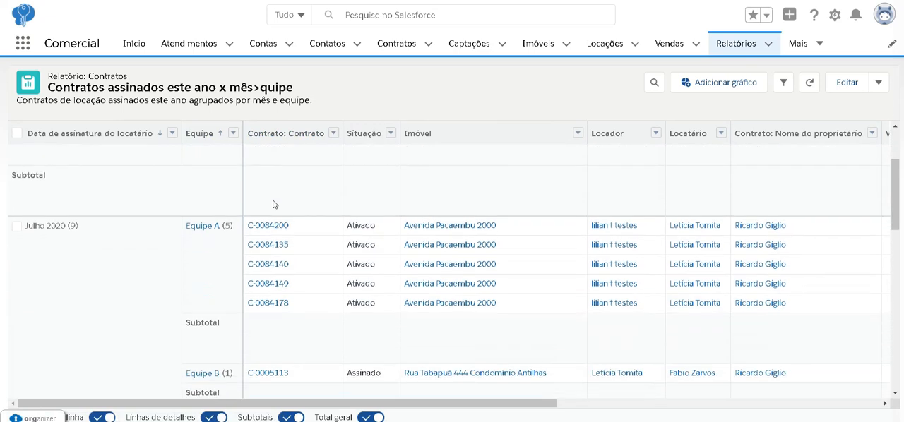
scroll(220, 291, "up", 3)
scroll(219, 291, "up", 1)
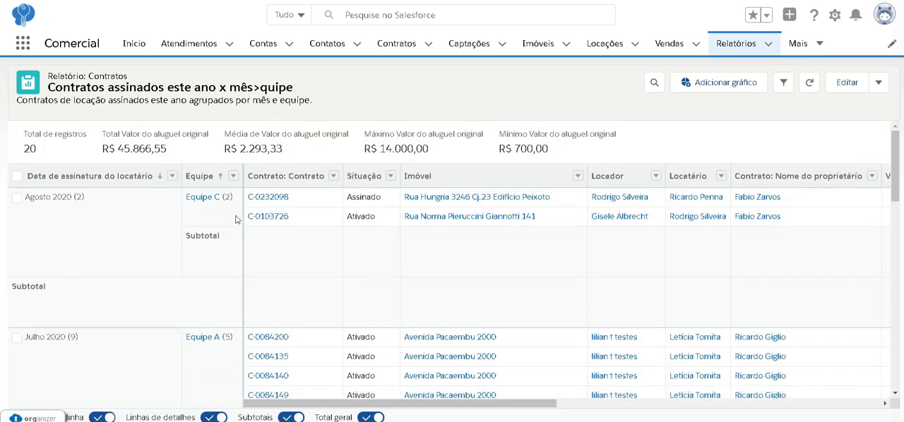
scroll(224, 281, "down", 2)
scroll(216, 228, "up", 2)
scroll(189, 269, "down", 3)
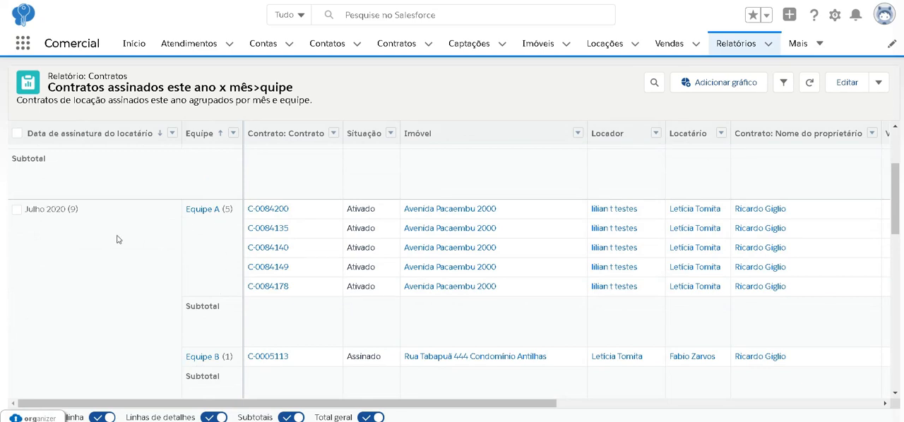
scroll(113, 244, "down", 1)
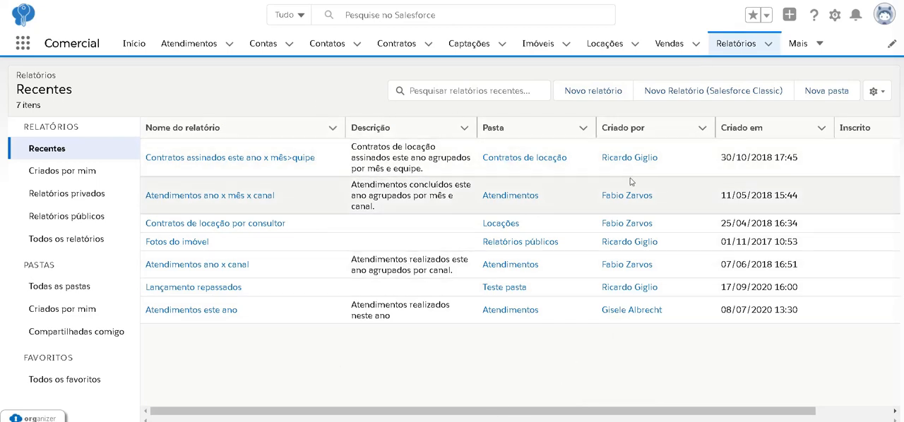
- Start a new report and browse the available report types
left_click(590, 92)
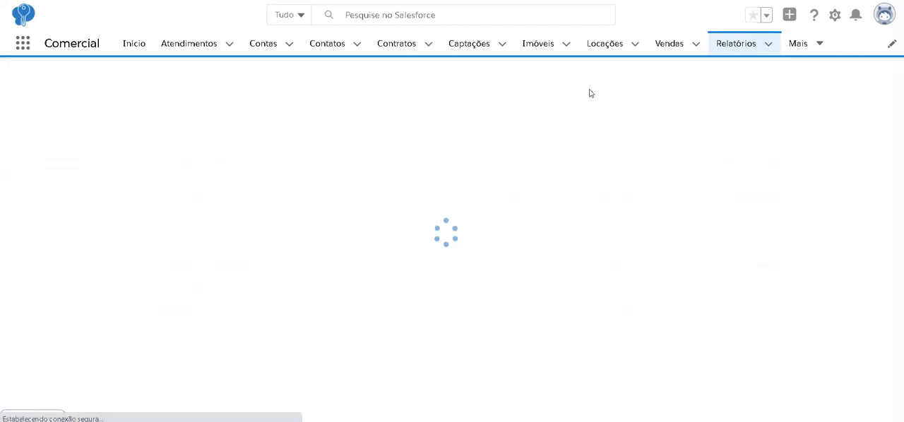
scroll(525, 225, "down", 5)
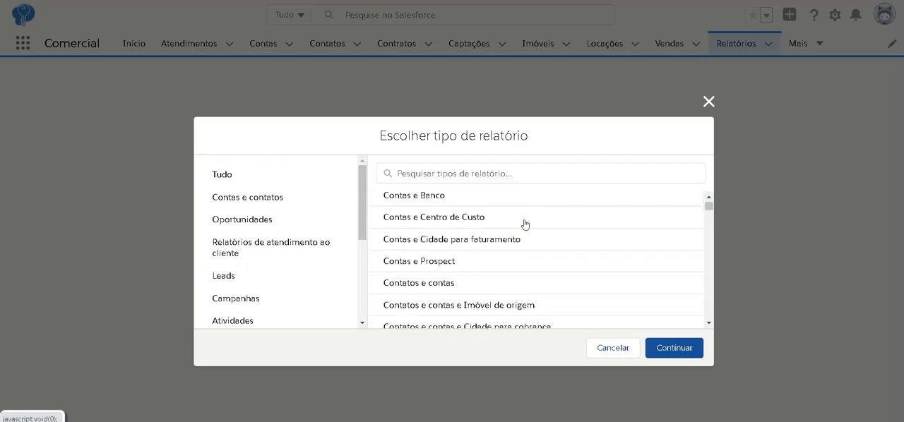
scroll(525, 225, "down", 8)
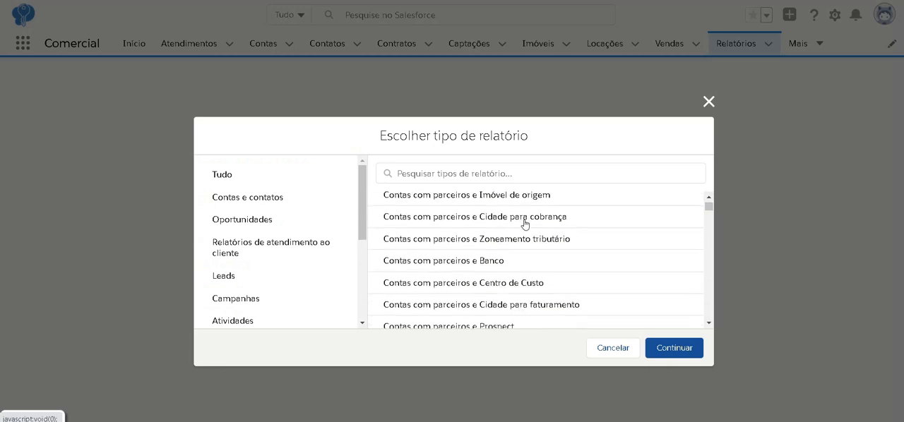
scroll(525, 224, "down", 2)
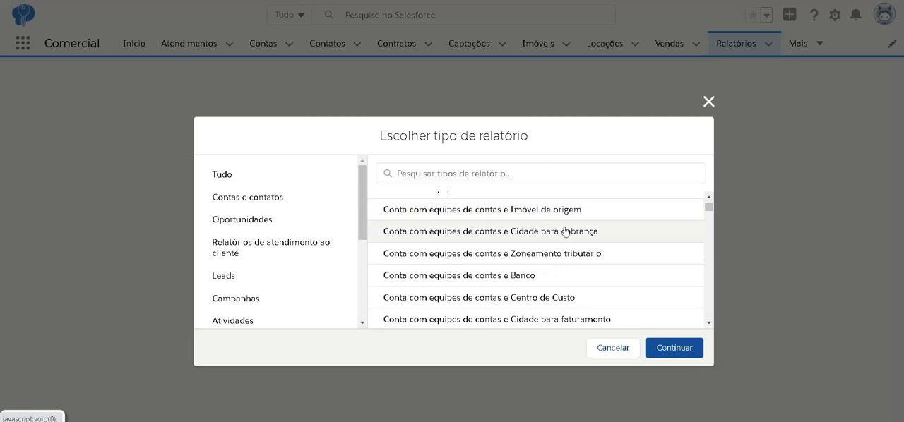
- Search the report types for "contratos de" and create the report with the type Contratos de locação
left_click(421, 179)
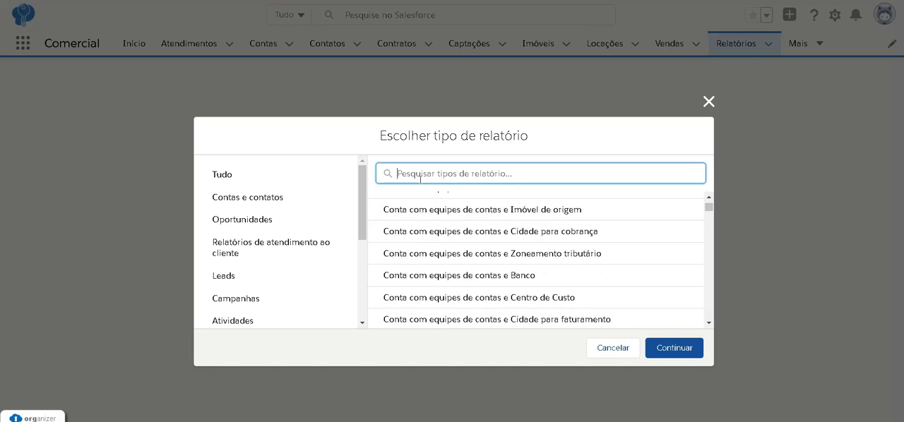
scroll(442, 252, "down", 3)
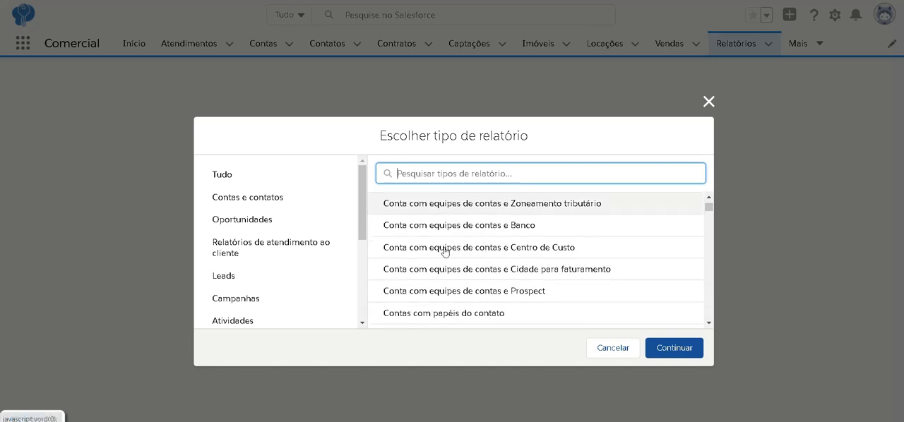
scroll(444, 251, "down", 8)
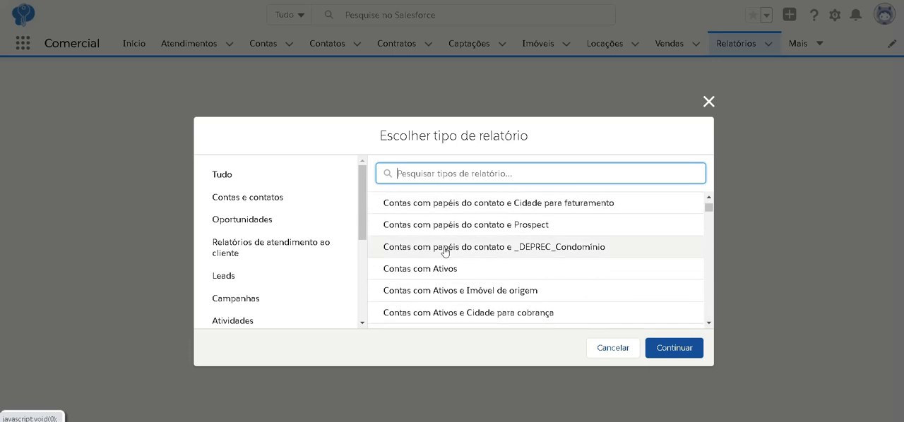
scroll(444, 250, "down", 4)
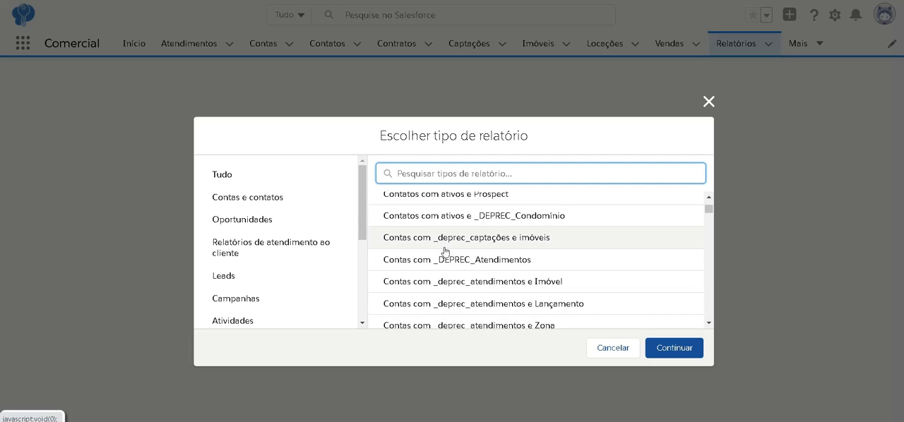
type("contratos de")
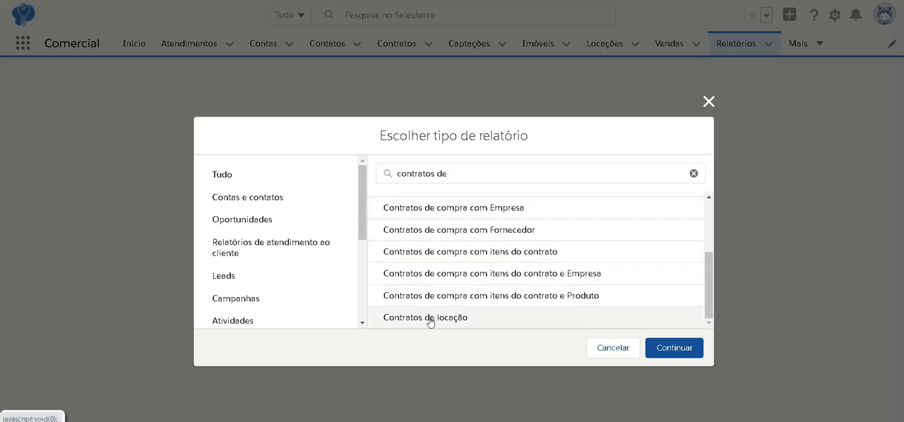
left_click(397, 324)
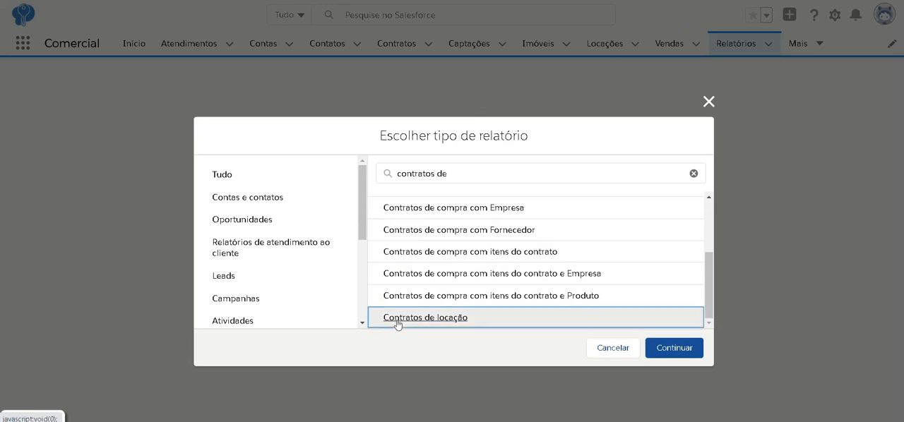
left_click(688, 355)
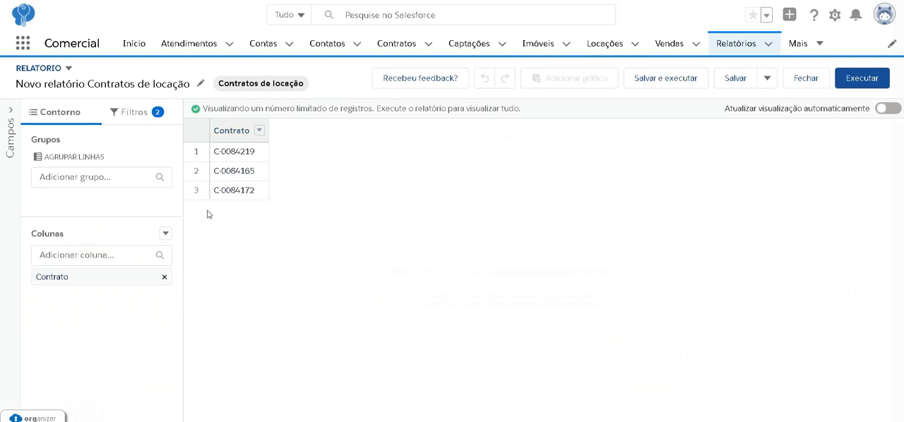
- Add the column Imóvel: Imóvel to the rental contracts report and refresh the preview
left_click(78, 256)
type("imóv")
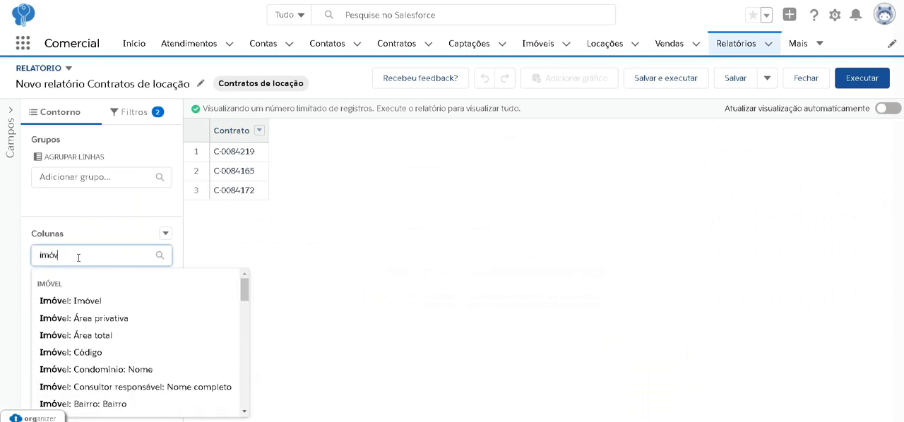
key("Return")
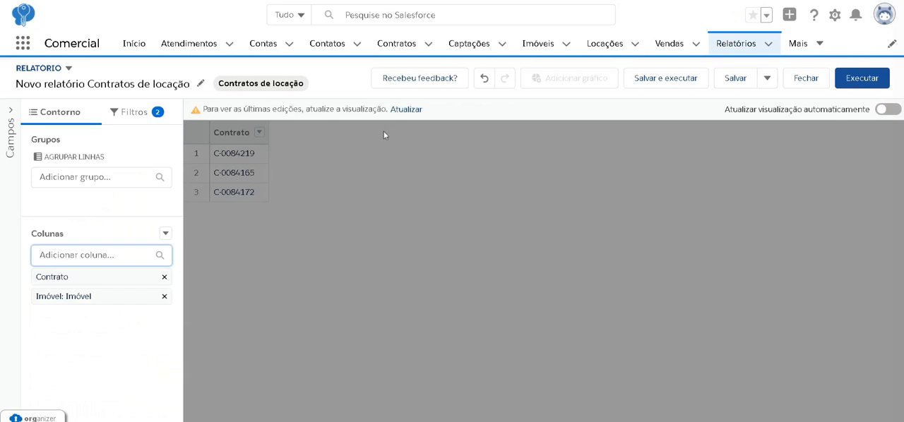
left_click(408, 111)
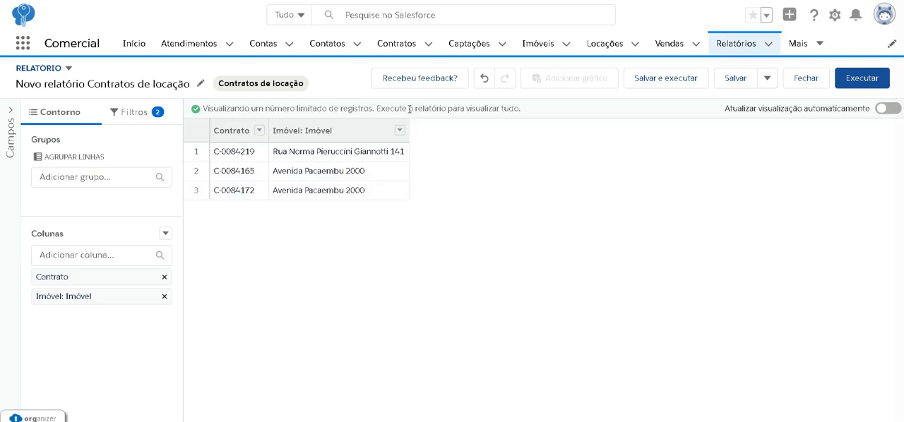
- Add the columns Proprietário: Nome completo, Valor do aluguel original, Locador: Nome da conta and Locatário: Nome da conta, and refresh the preview
left_click(106, 252)
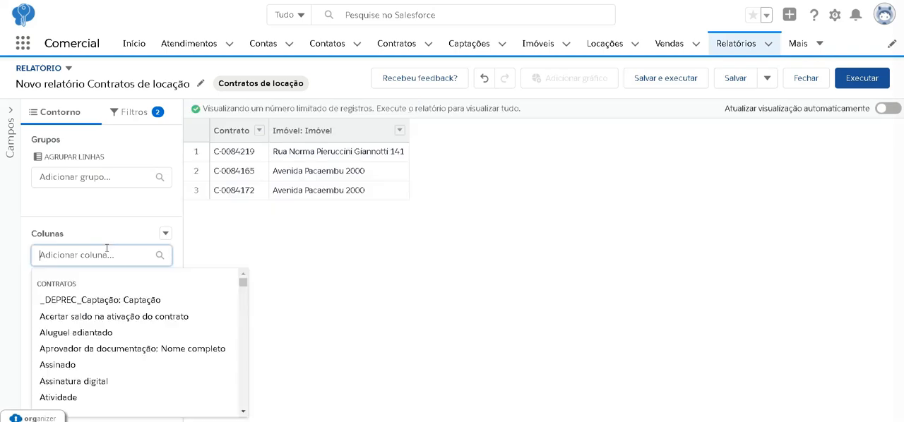
type("prp")
key("BackSpace")
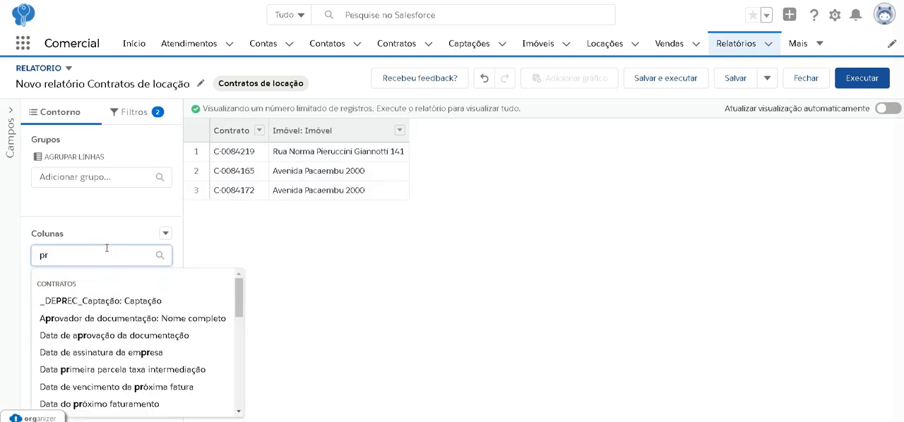
type("op")
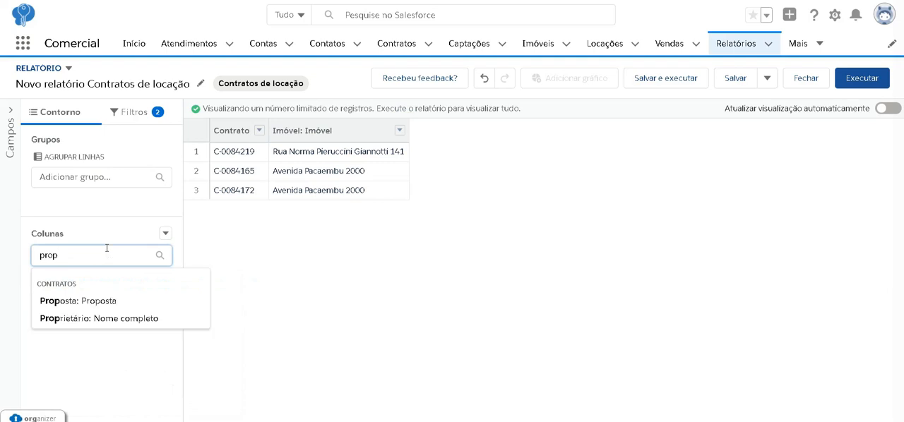
left_click(113, 318)
left_click(125, 249)
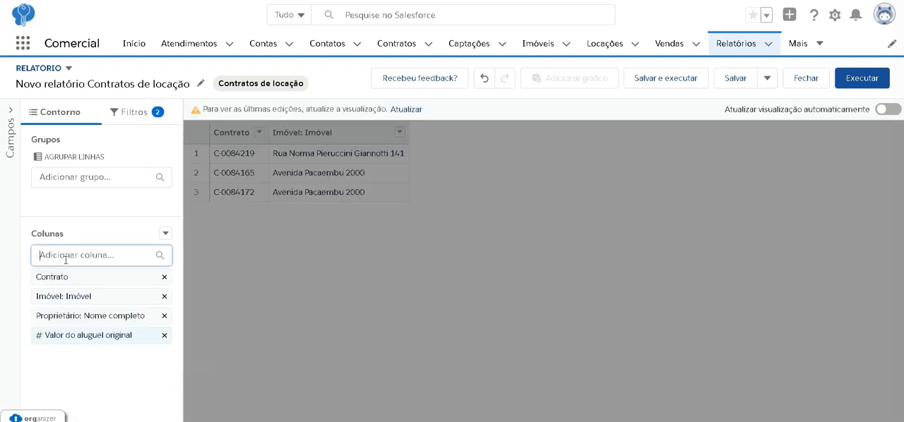
left_click(66, 259)
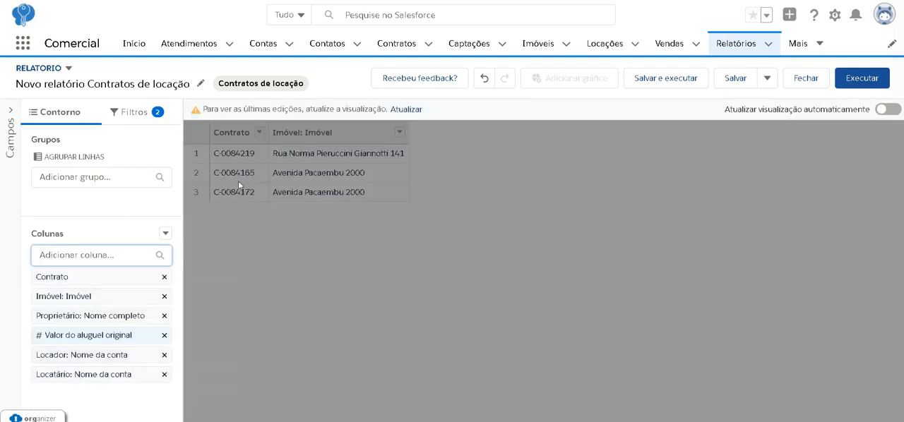
left_click(413, 111)
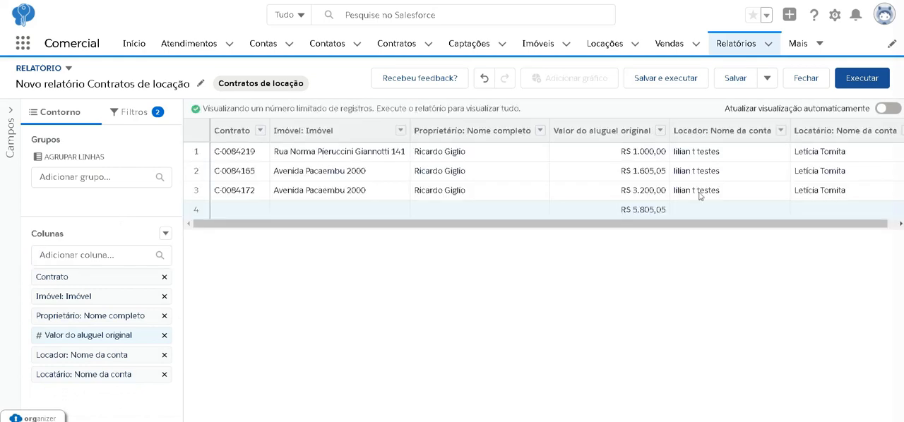
- Set the report's Mostre-me filter to Todos os contratos and refresh the preview
left_click(129, 113)
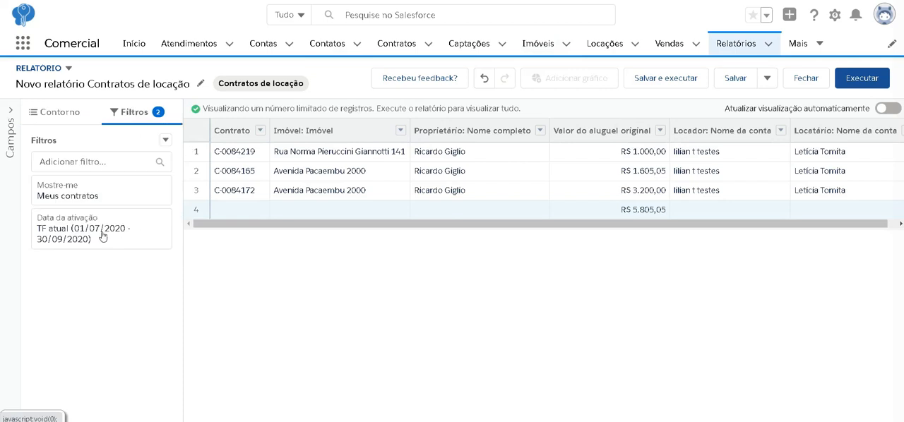
left_click(78, 196)
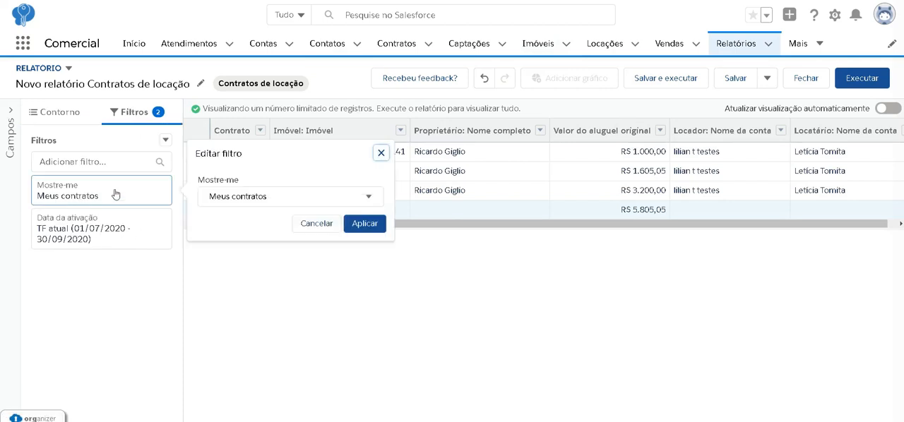
left_click(272, 204)
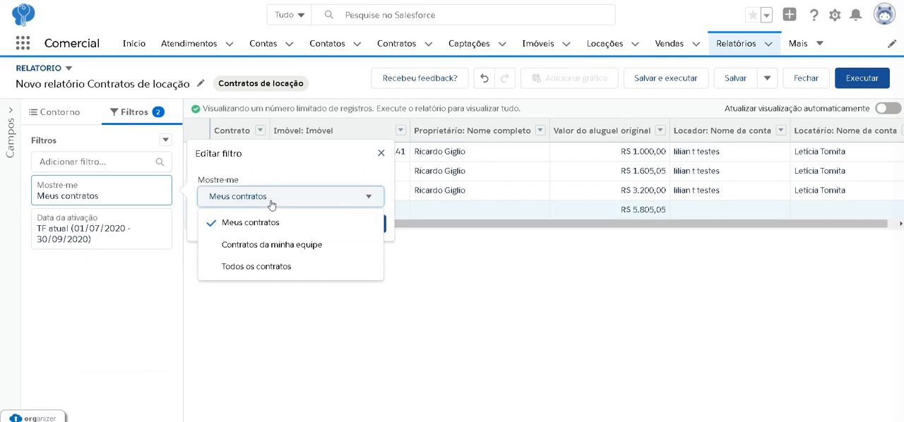
left_click(264, 273)
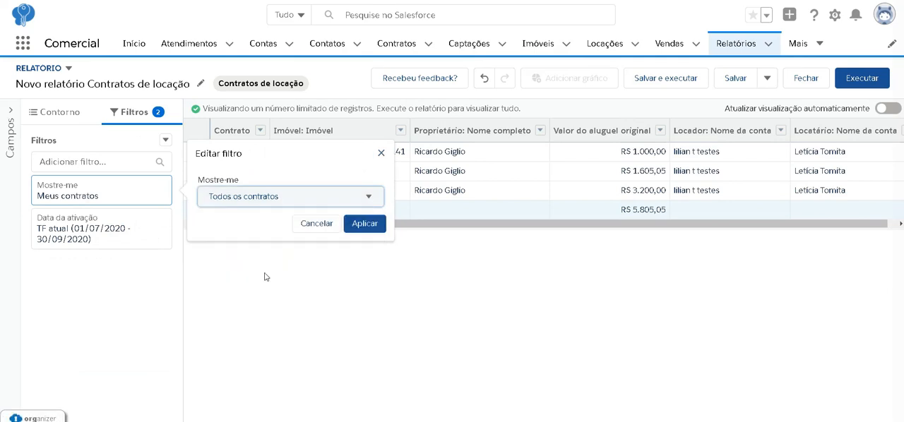
left_click(365, 224)
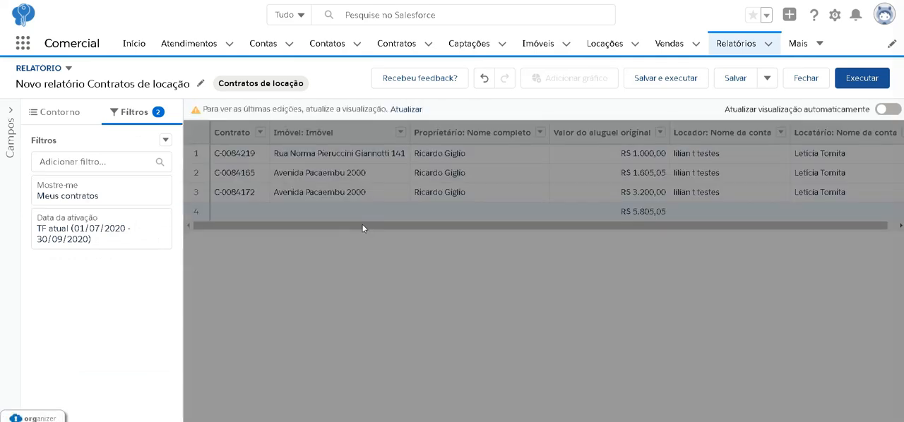
left_click(406, 109)
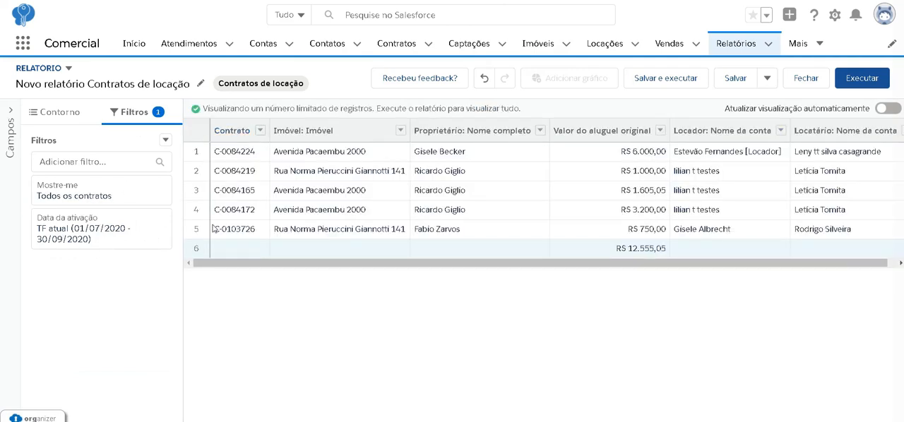
- Change the date field of the Data da ativação filter to Data de assinatura do locatário
left_click(78, 235)
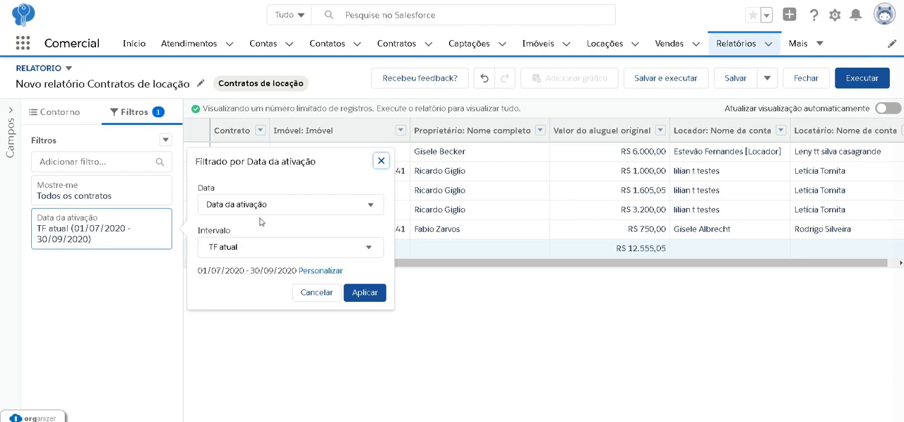
left_click(283, 204)
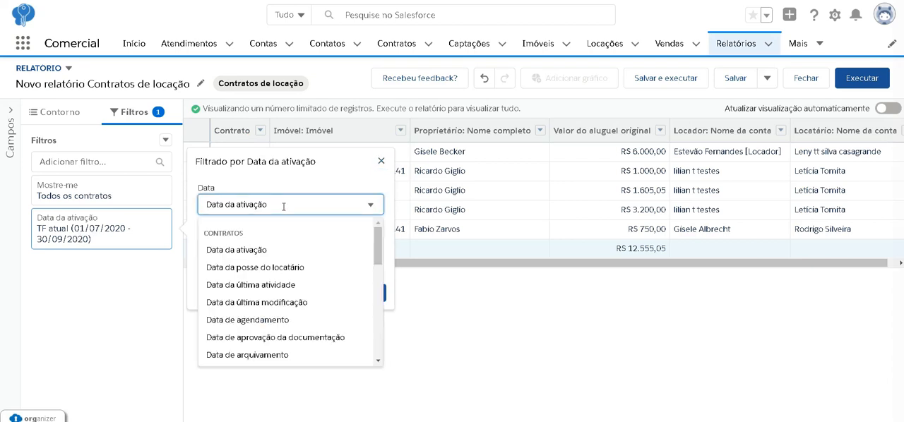
scroll(280, 314, "down", 2)
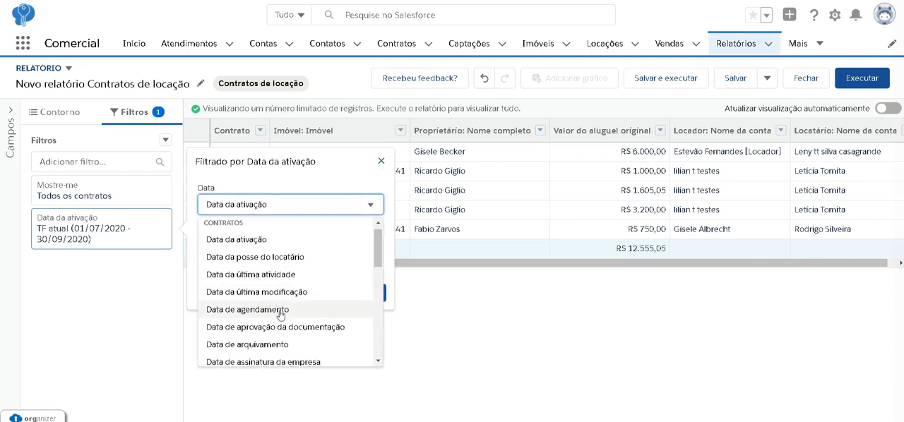
scroll(280, 315, "down", 2)
left_click(261, 332)
- Set the date filter's interval to AF atual, apply it and refresh the report preview
left_click(285, 251)
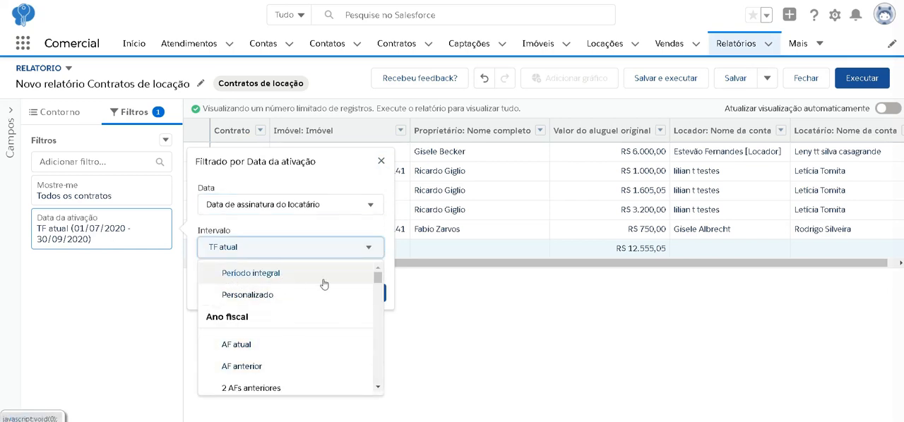
scroll(297, 308, "down", 2)
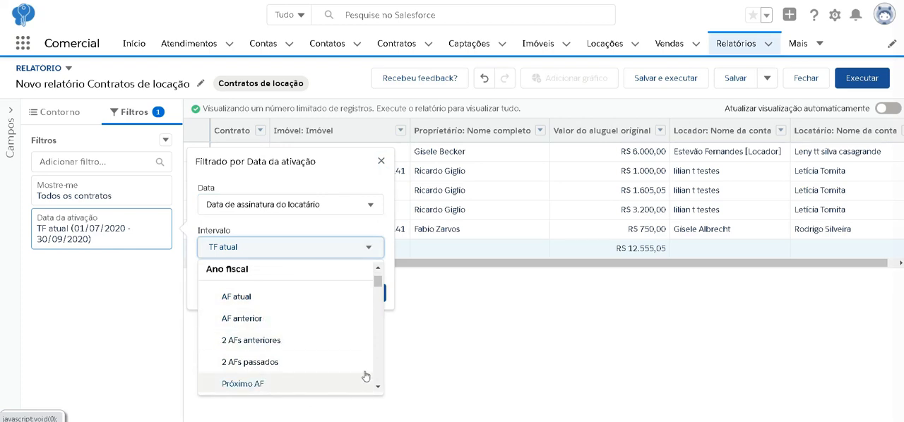
scroll(312, 324, "down", 2)
scroll(311, 332, "down", 5)
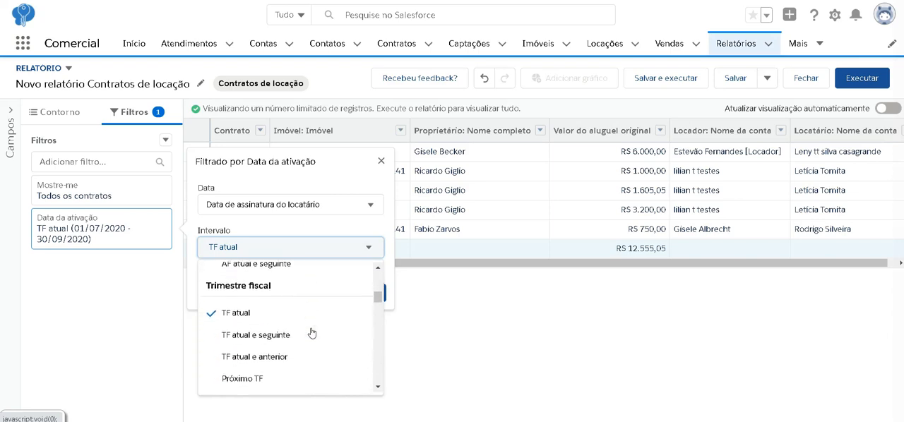
scroll(311, 332, "down", 6)
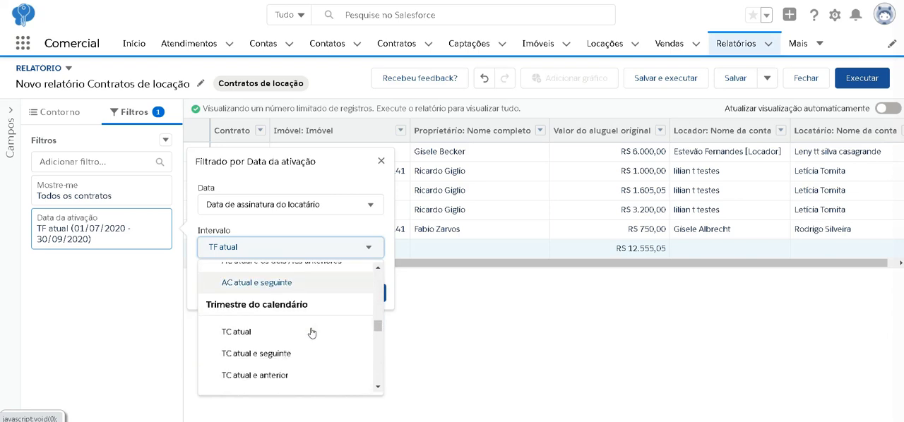
scroll(311, 332, "down", 4)
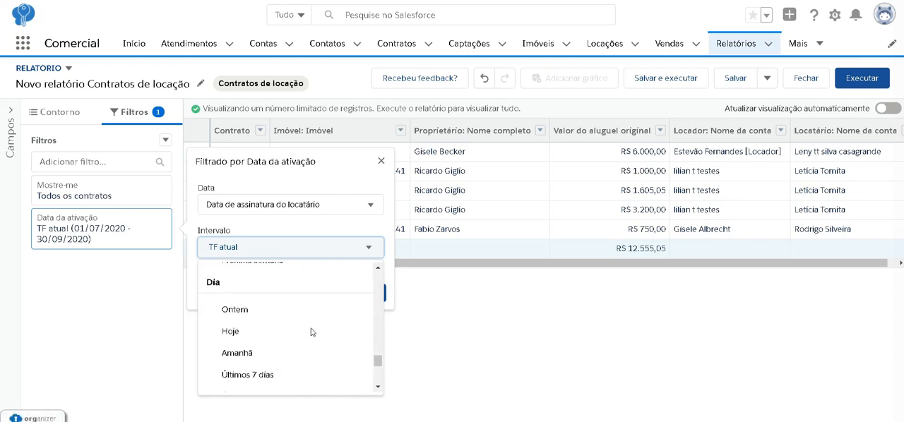
scroll(311, 332, "down", 4)
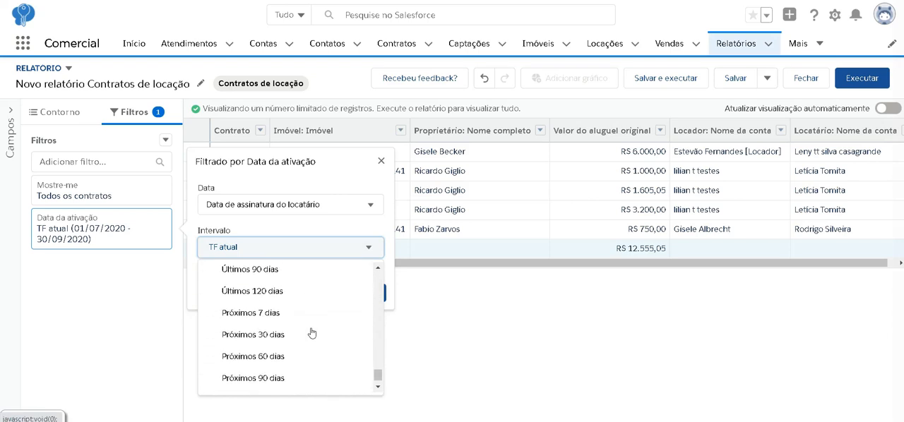
scroll(300, 331, "down", 2)
scroll(298, 329, "up", 4)
scroll(298, 329, "up", 5)
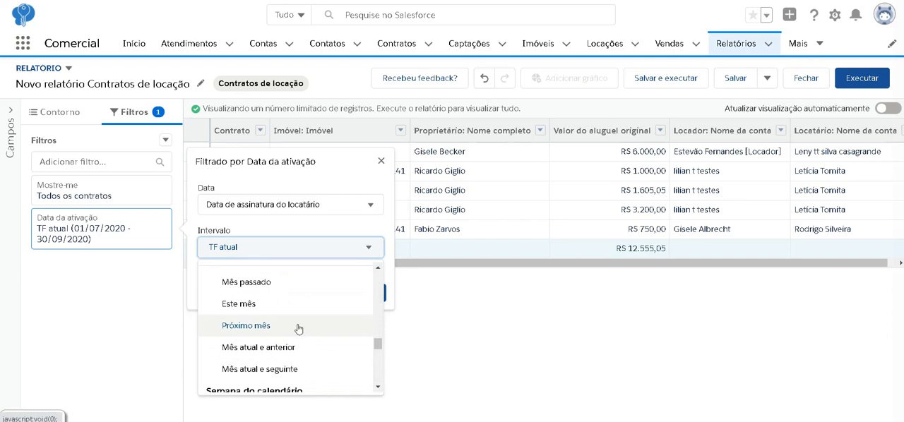
scroll(298, 329, "up", 4)
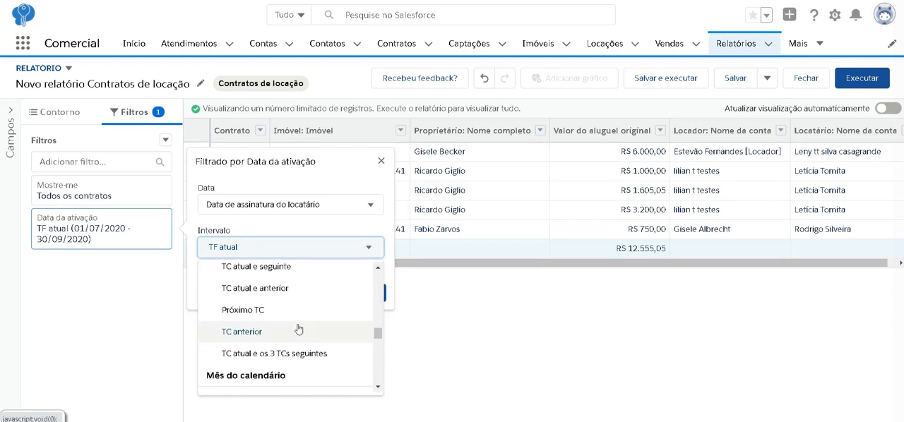
scroll(298, 329, "up", 3)
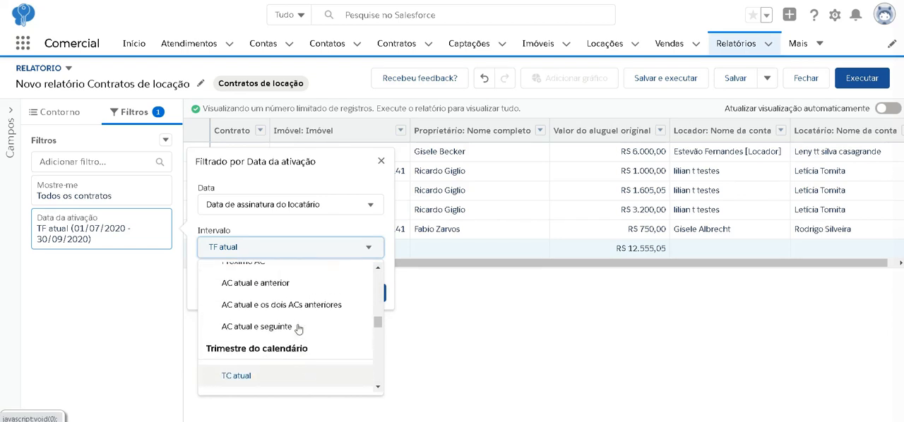
scroll(299, 329, "up", 2)
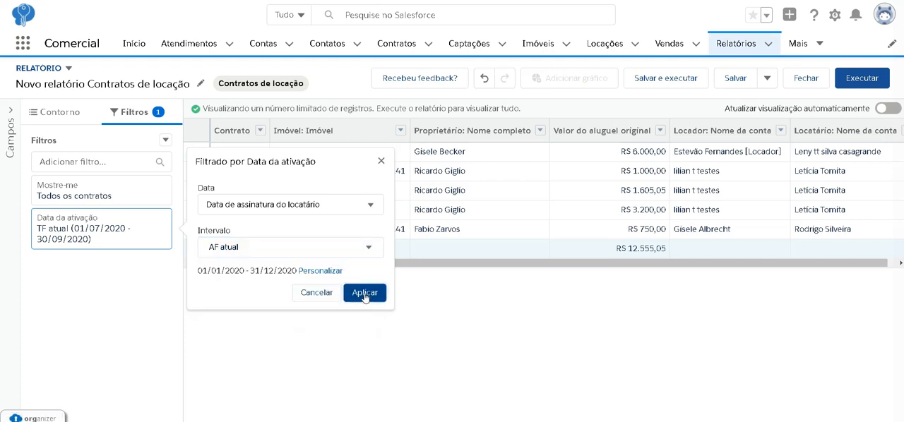
left_click(364, 293)
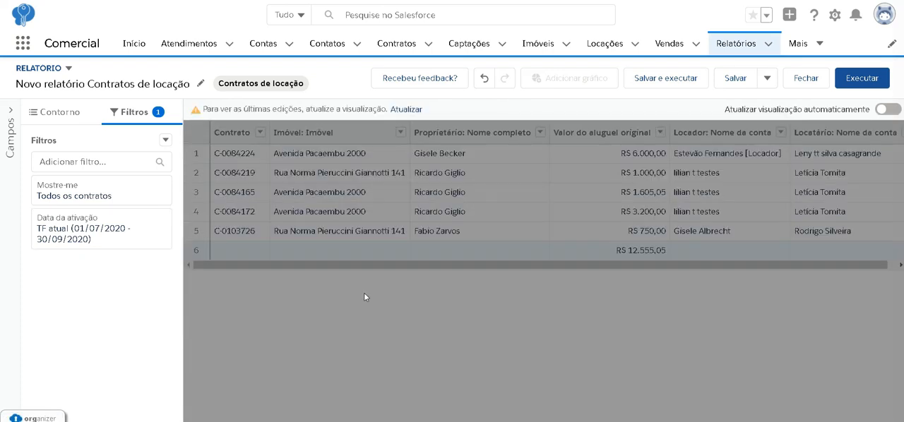
left_click(406, 110)
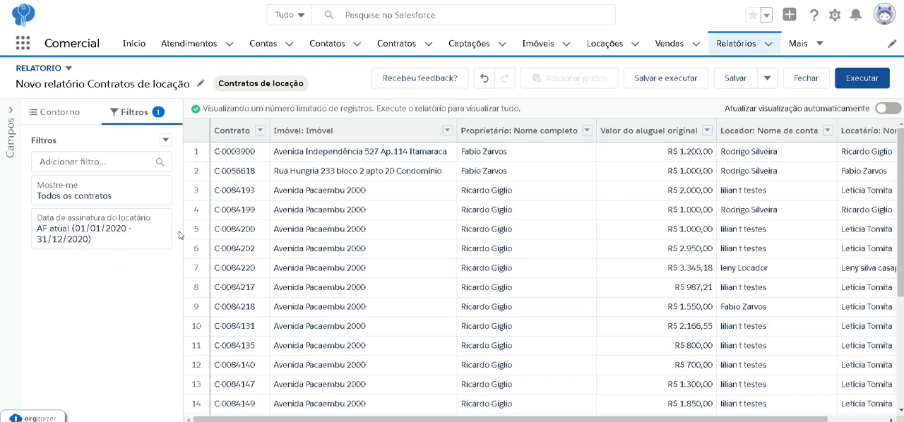
- Add a Situação filter from the Contratos fields and look through its available status values
left_click(96, 161)
type("sit")
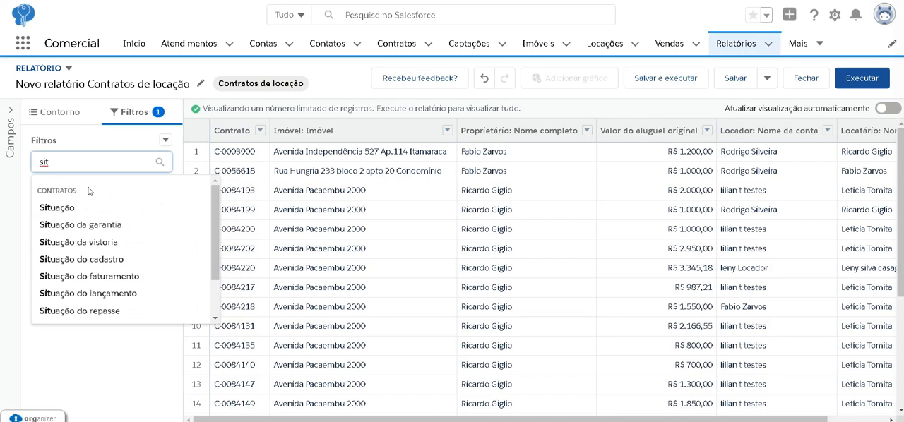
left_click(57, 208)
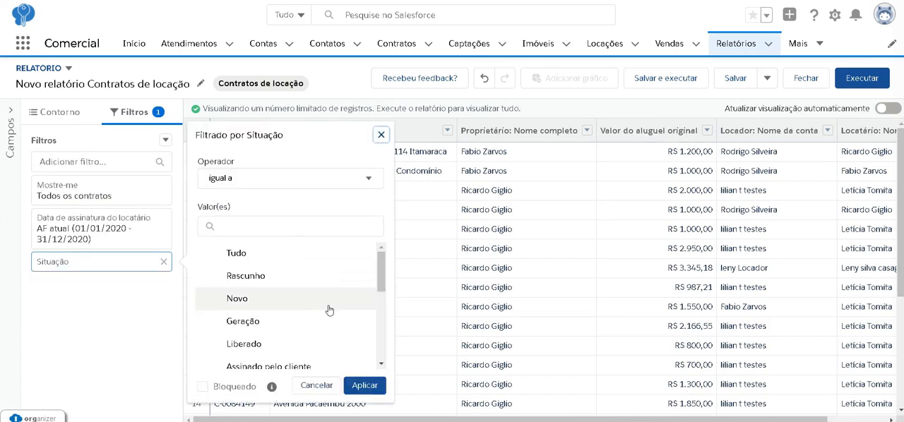
scroll(329, 310, "down", 1)
scroll(329, 310, "down", 5)
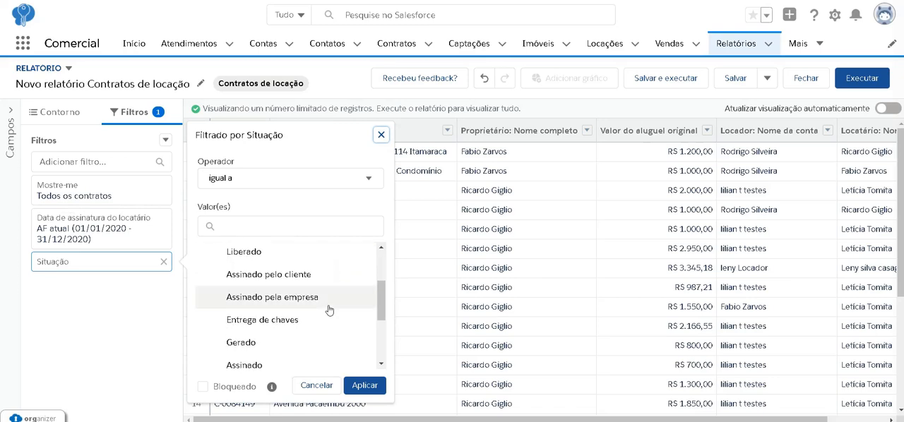
scroll(328, 309, "up", 2)
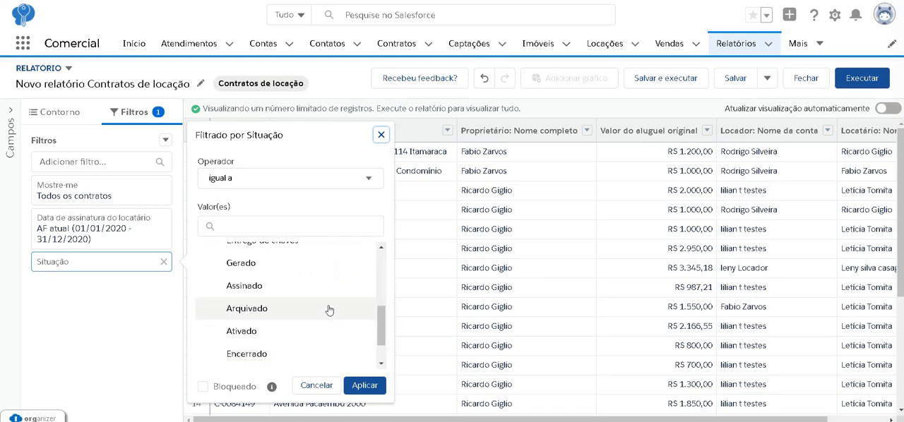
scroll(329, 310, "up", 1)
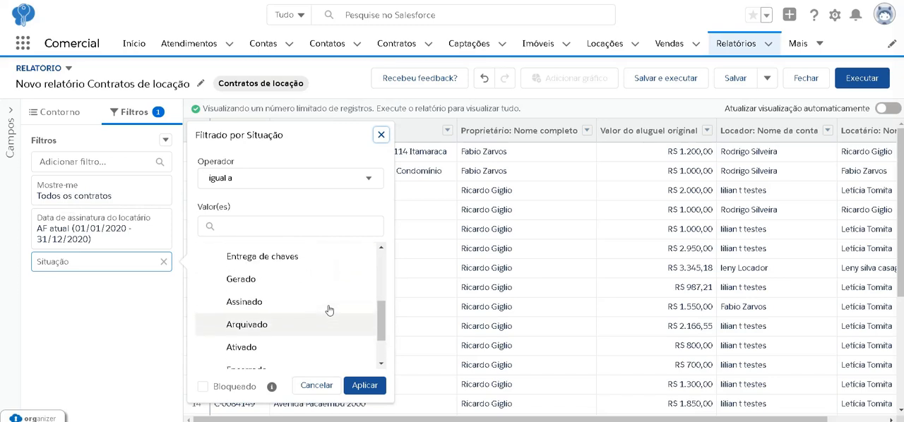
scroll(328, 310, "down", 1)
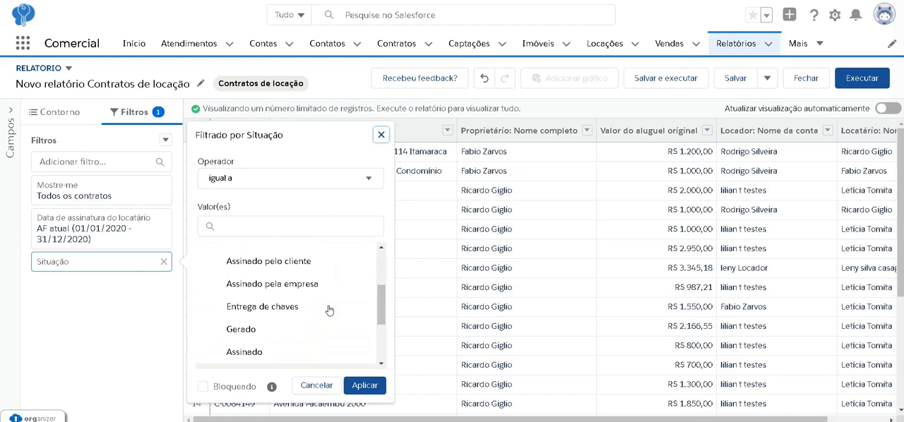
- Set the Situação filter equal to Assinado pelo cliente, Assinado and Ativado, apply it and refresh the report preview
left_click(210, 267)
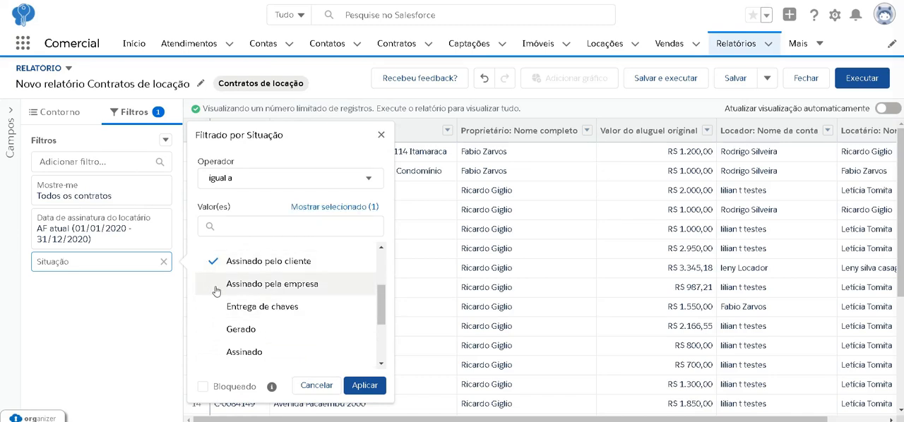
left_click(216, 288)
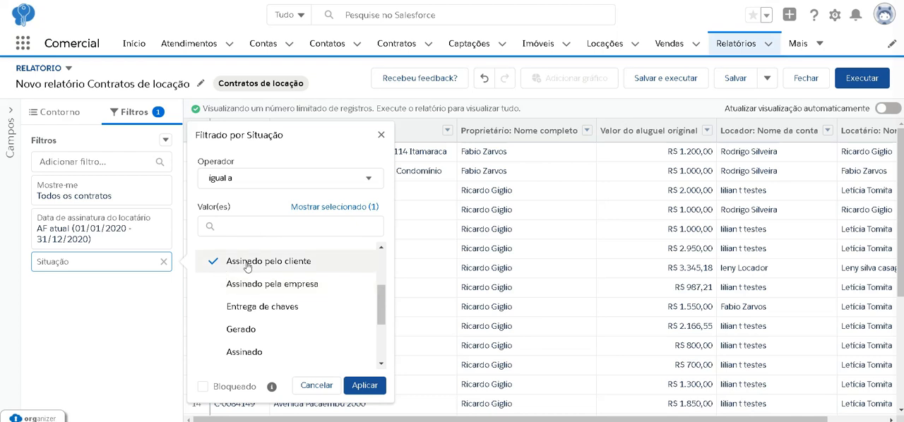
scroll(265, 323, "down", 3)
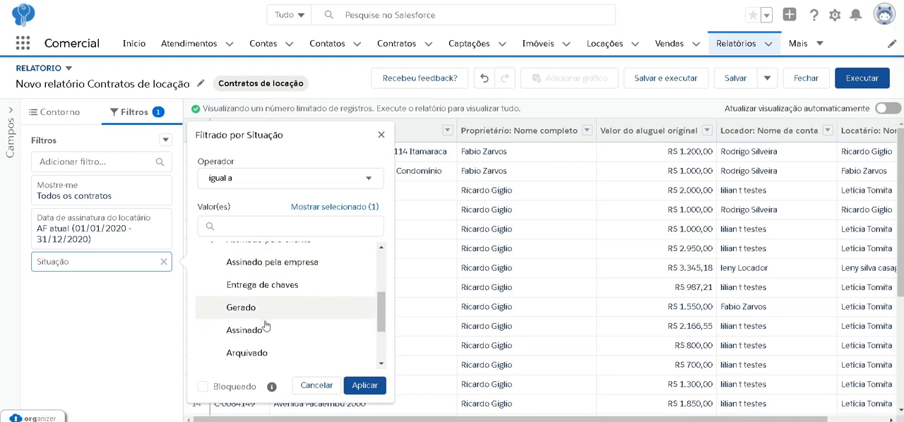
left_click(214, 293)
scroll(212, 293, "down", 2)
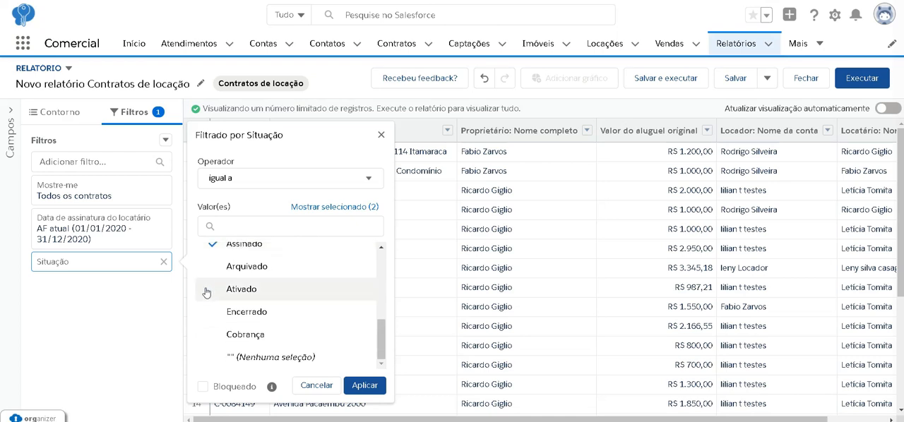
left_click(372, 390)
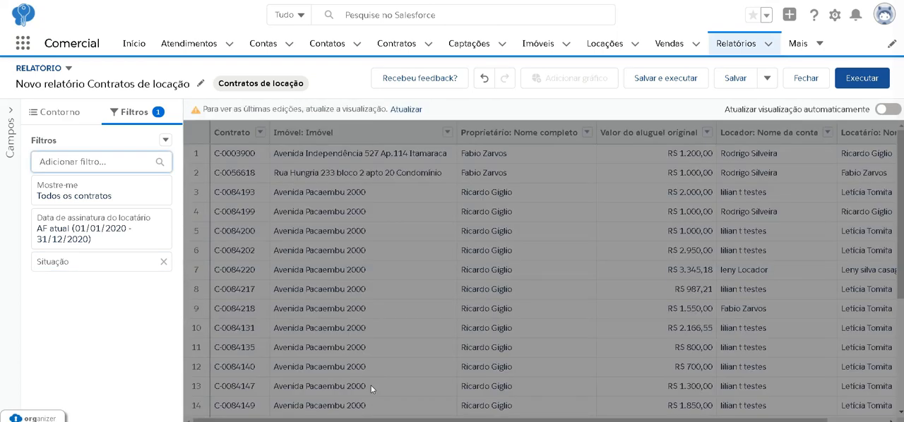
left_click(413, 111)
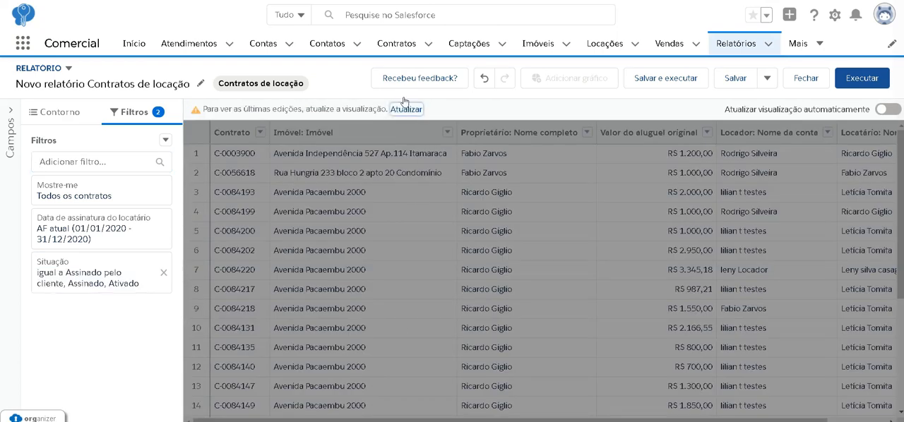
left_click(409, 110)
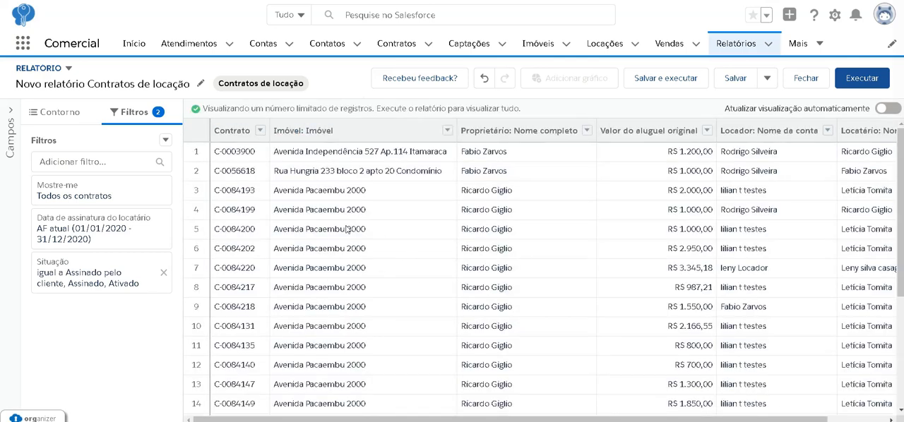
- Add the Situação column to the report, refresh the preview and check the status values in its rows
left_click(66, 112)
left_click(102, 255)
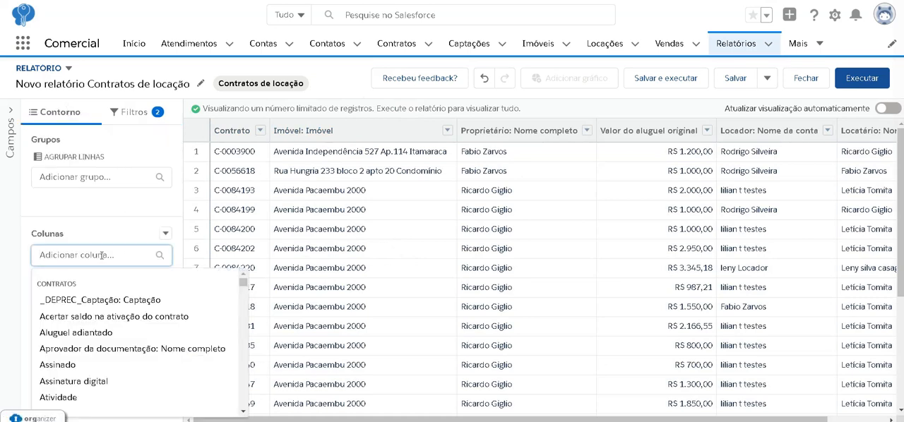
type("situa")
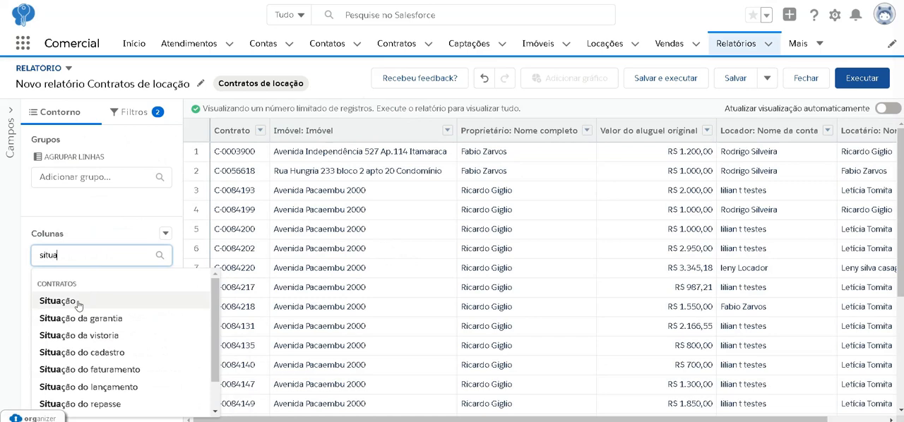
left_click(58, 301)
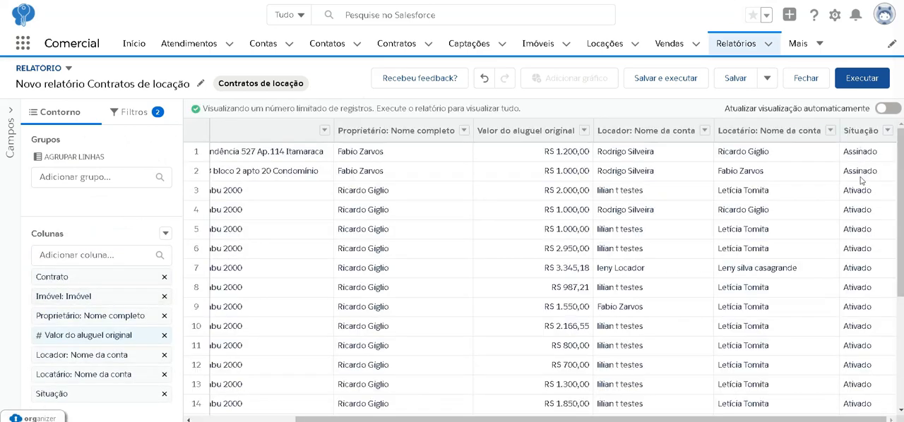
scroll(870, 329, "down", 3)
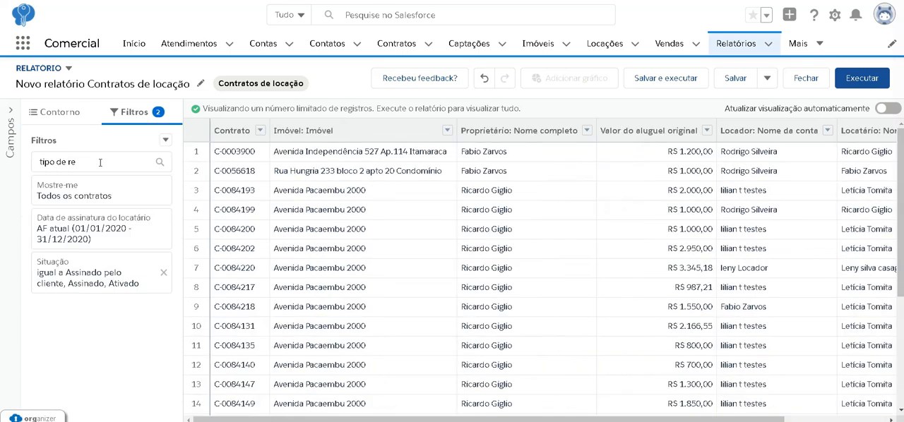
- Add a Tipo de registro filter equal to Locação, apply it and refresh the preview
left_click(101, 163)
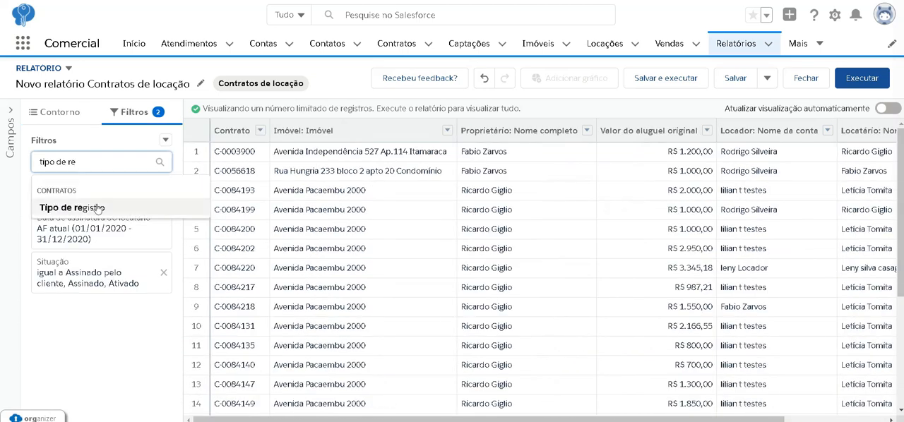
left_click(98, 207)
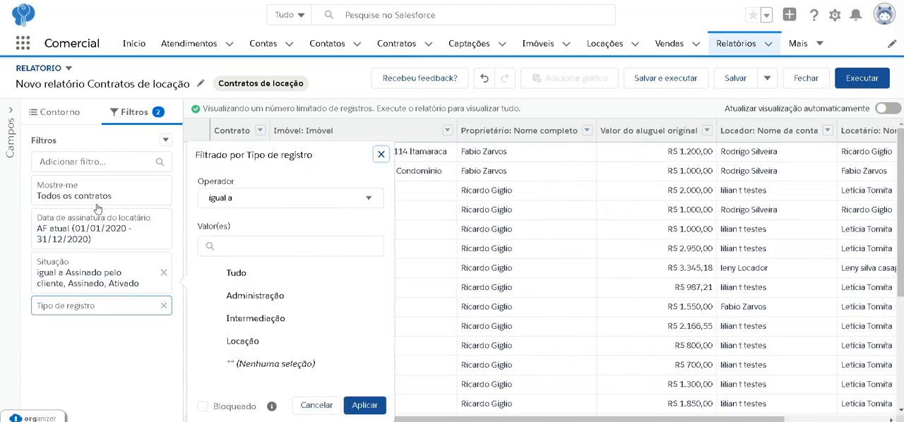
left_click(228, 337)
left_click(364, 405)
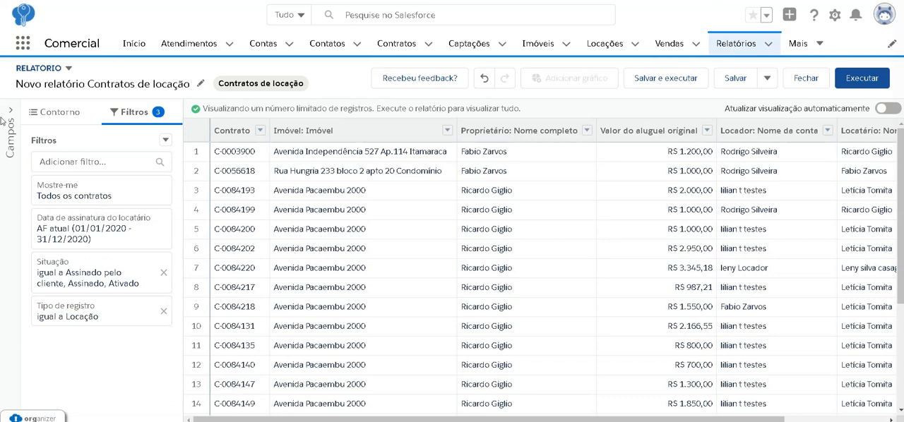
- Group the report rows by Proprietário: Nome completo and then by Data de assinatura do locatário
left_click(48, 113)
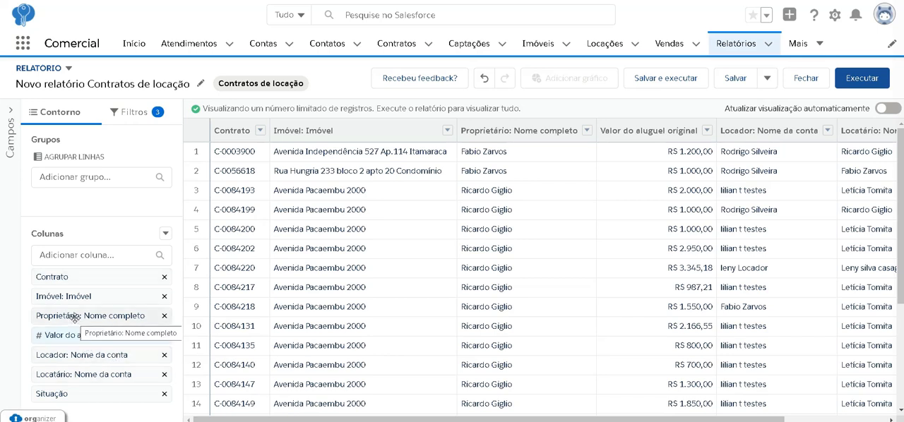
left_click_drag(74, 317, 78, 197)
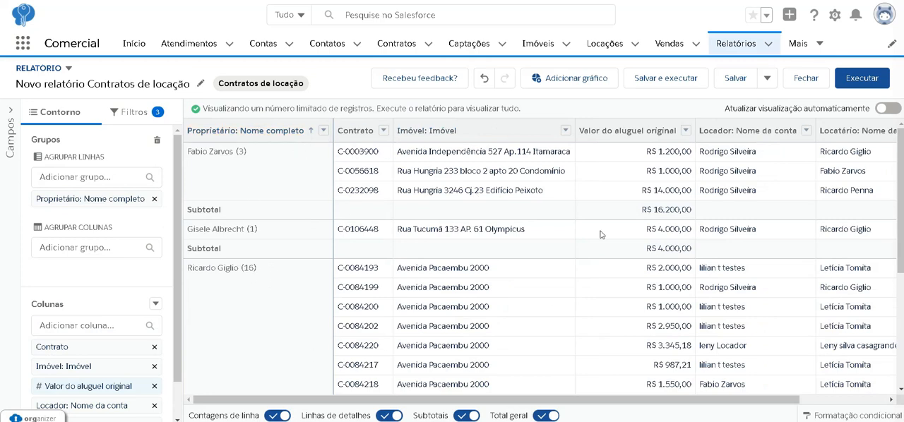
left_click(96, 180)
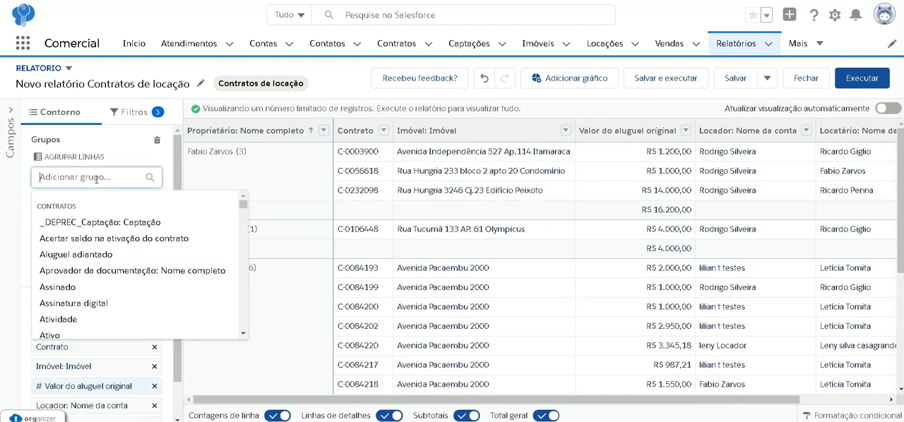
type("da")
key("Return")
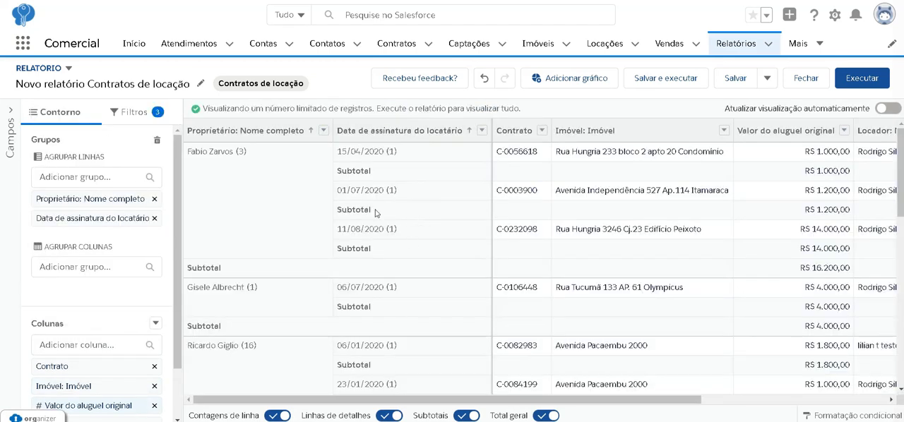
- Group the tenant signing dates by Mês do calendário and move that row group above Proprietário: Nome completo
left_click(482, 131)
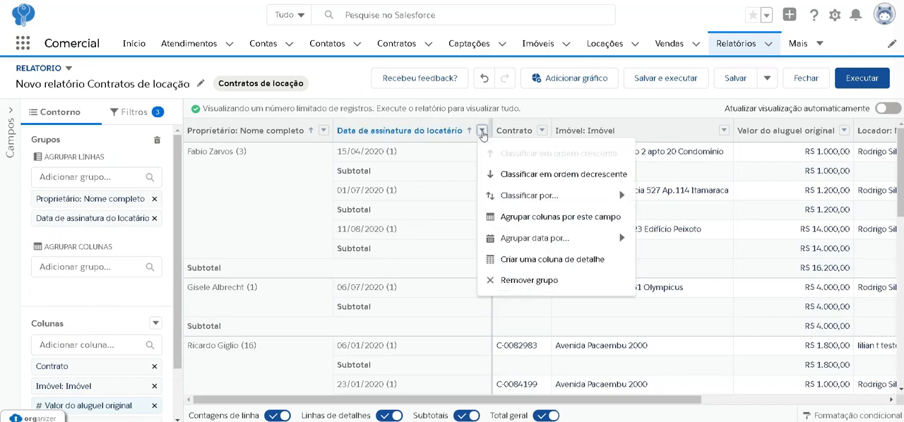
mouse_move(580, 241)
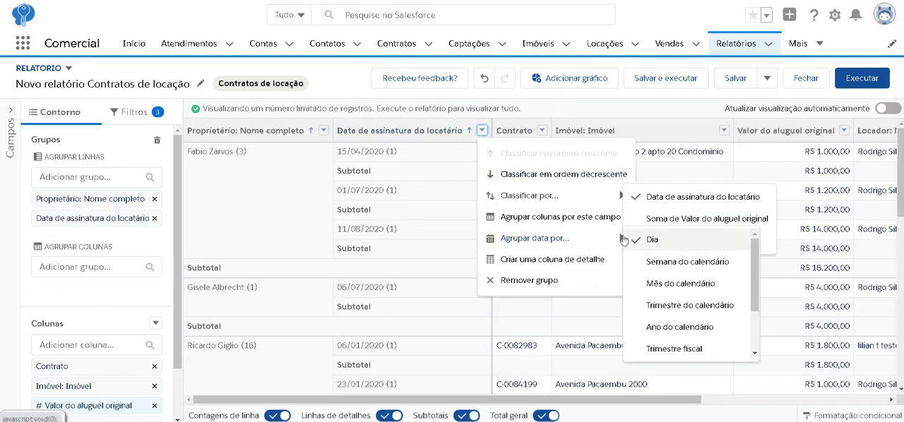
left_click(665, 285)
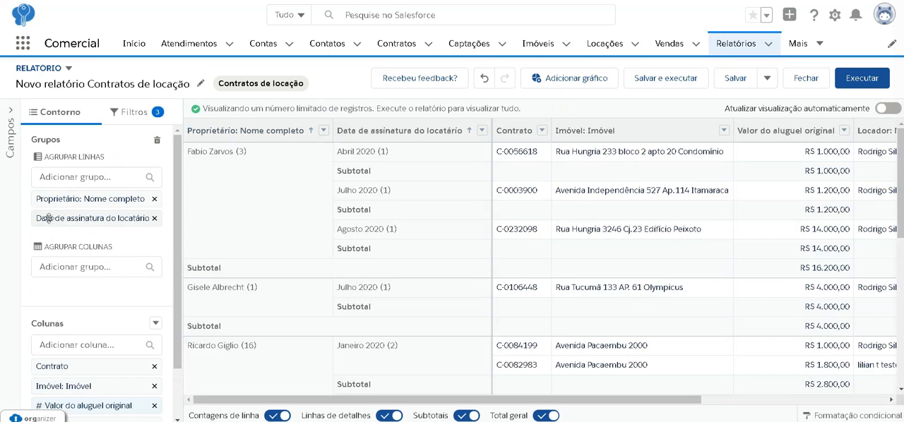
left_click_drag(55, 218, 71, 199)
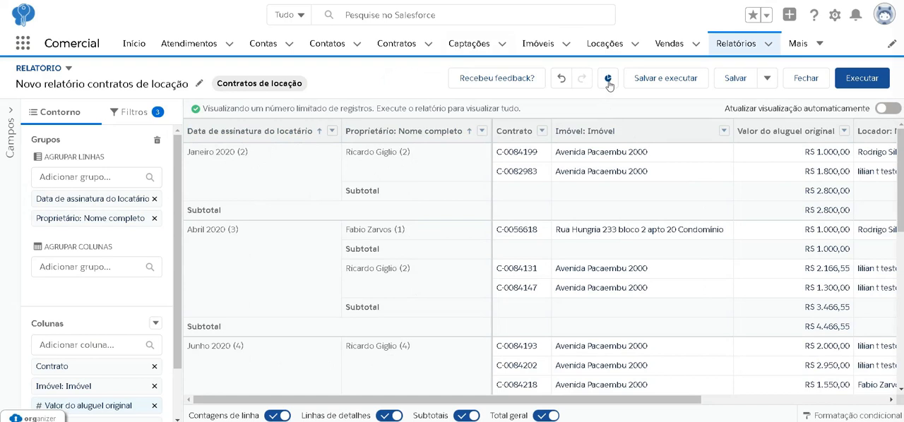
- Add a chart to the report and change its display type to Coluna
left_click(607, 80)
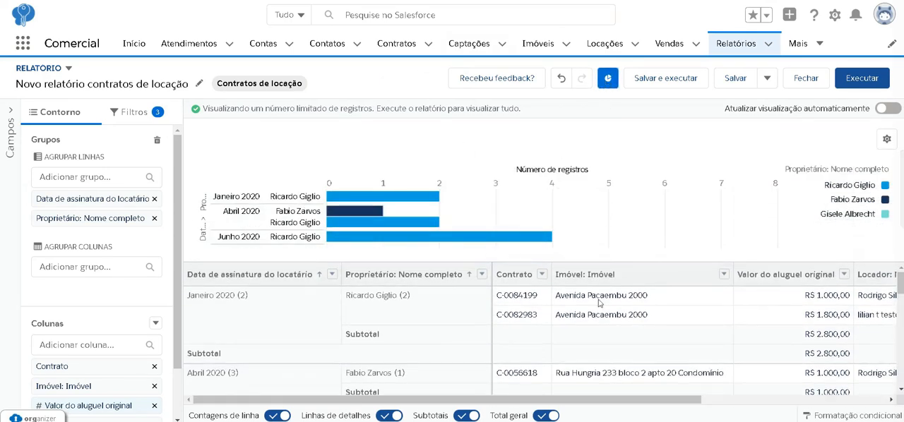
left_click(885, 140)
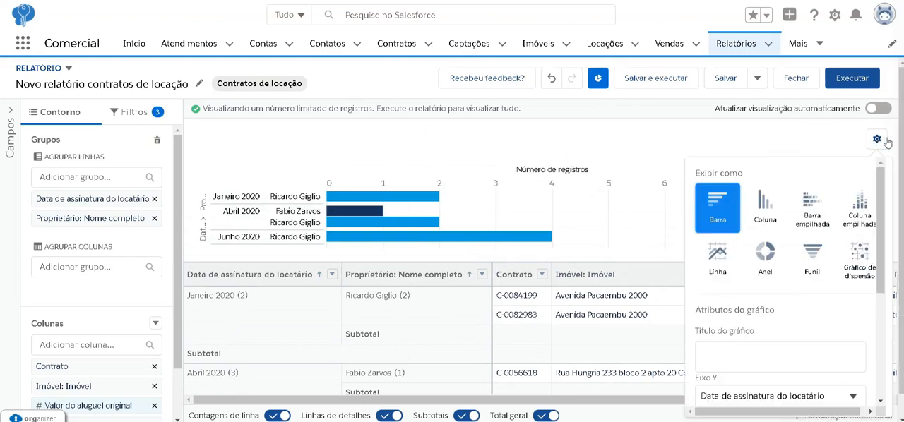
scroll(813, 278, "down", 3)
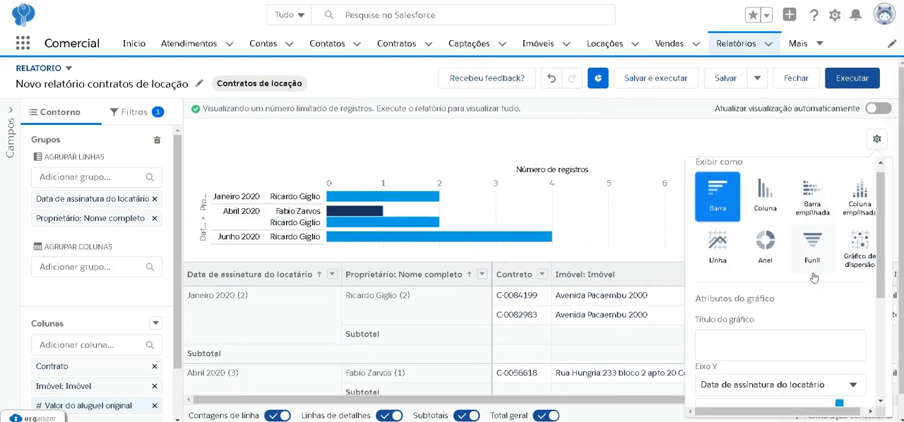
scroll(813, 277, "up", 2)
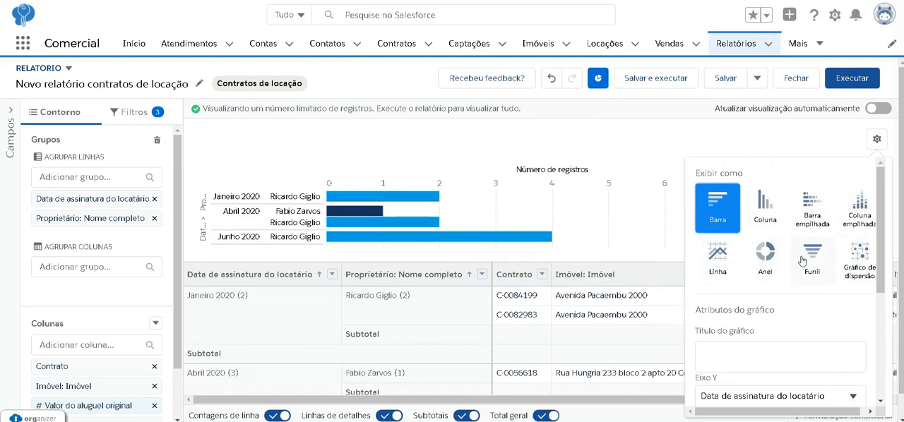
left_click(760, 206)
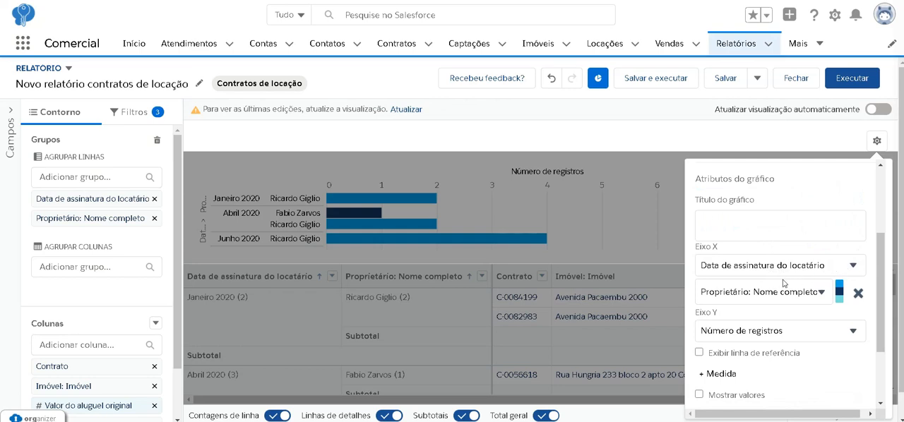
- Choose Número de registros as the measure for the chart's Y axis
scroll(784, 284, "down", 2)
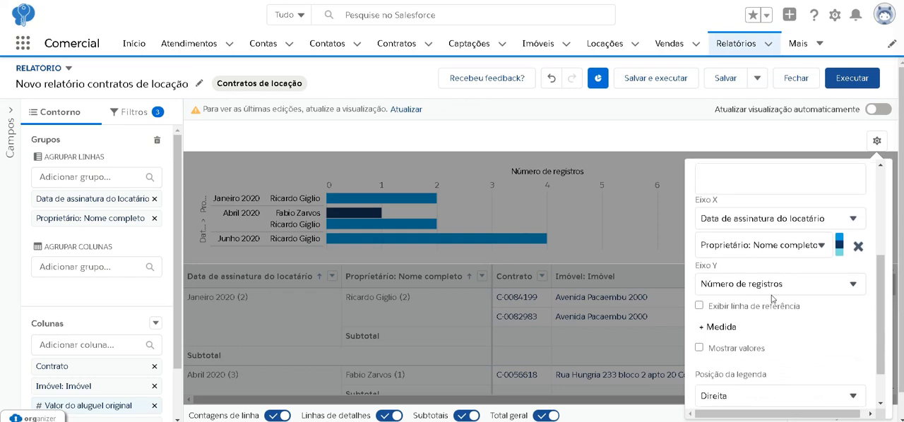
left_click(775, 286)
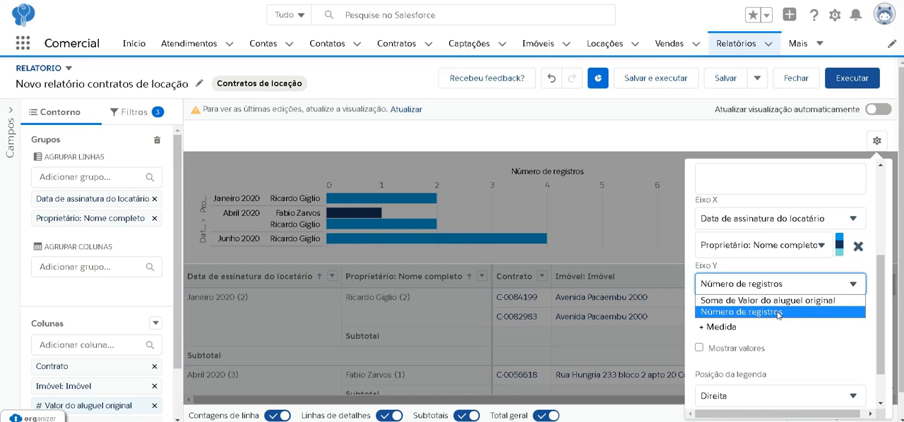
left_click(778, 313)
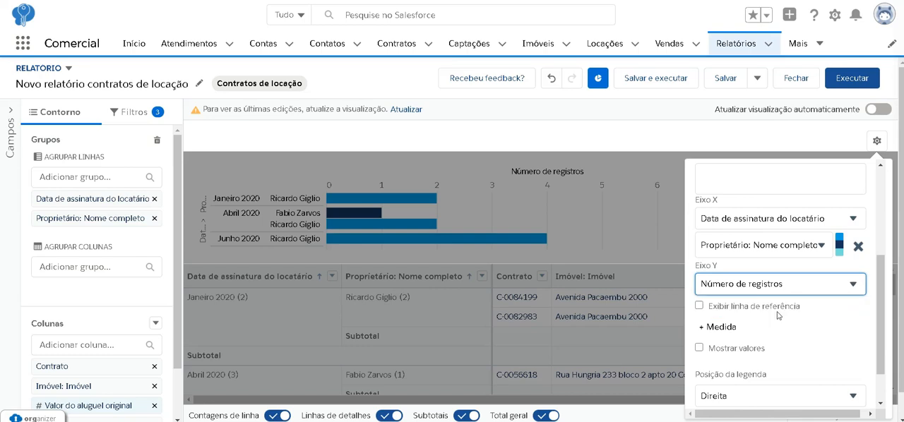
- Remove the second group from the chart's X axis and add Proprietário: Nome completo back in its place
left_click(793, 246)
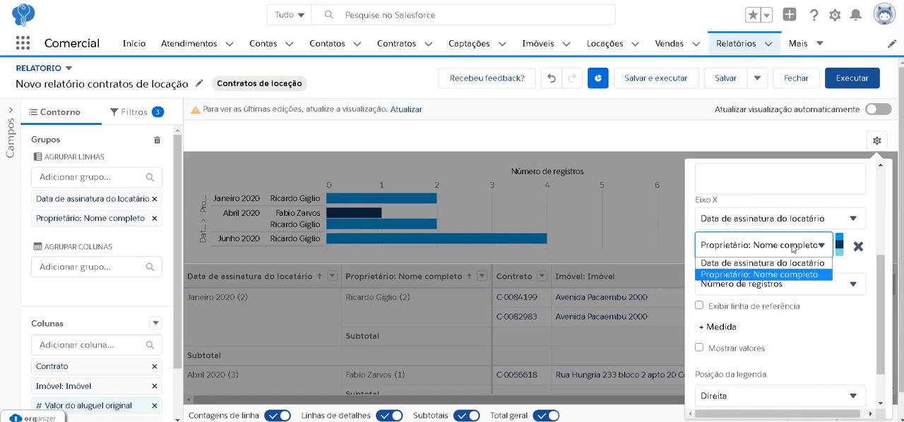
left_click(857, 247)
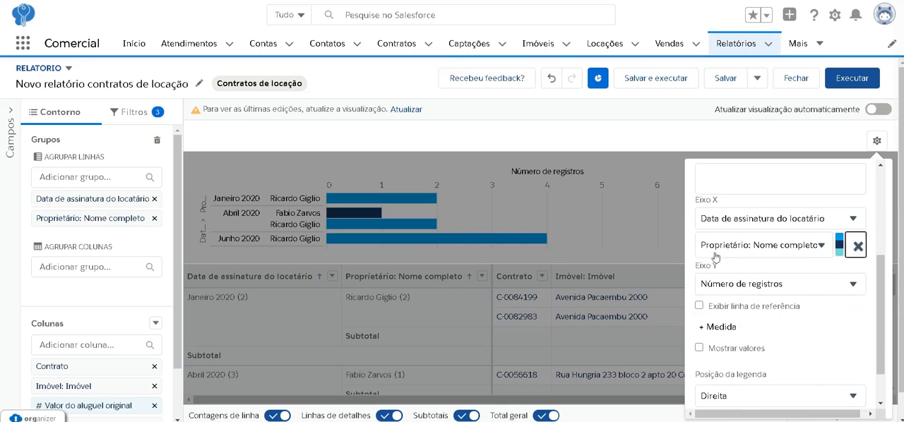
left_click(857, 247)
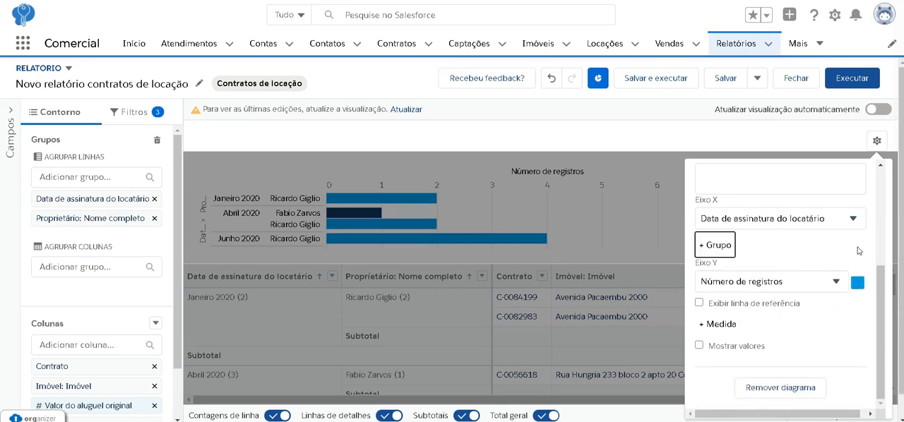
left_click(708, 247)
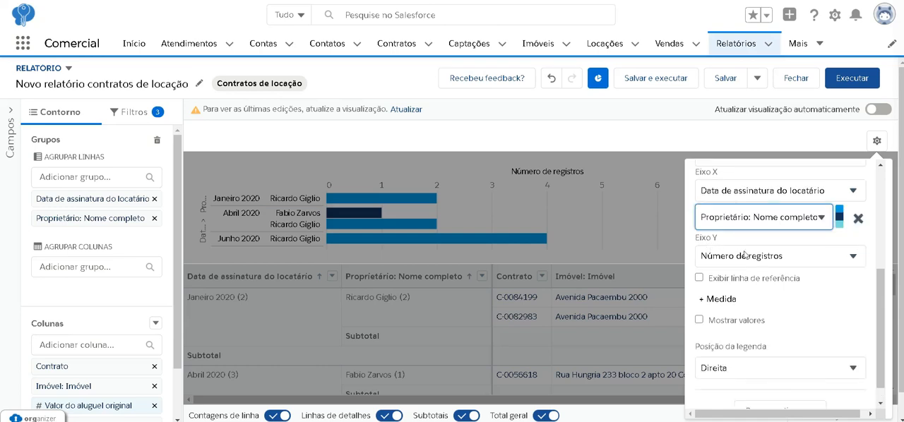
left_click(806, 219)
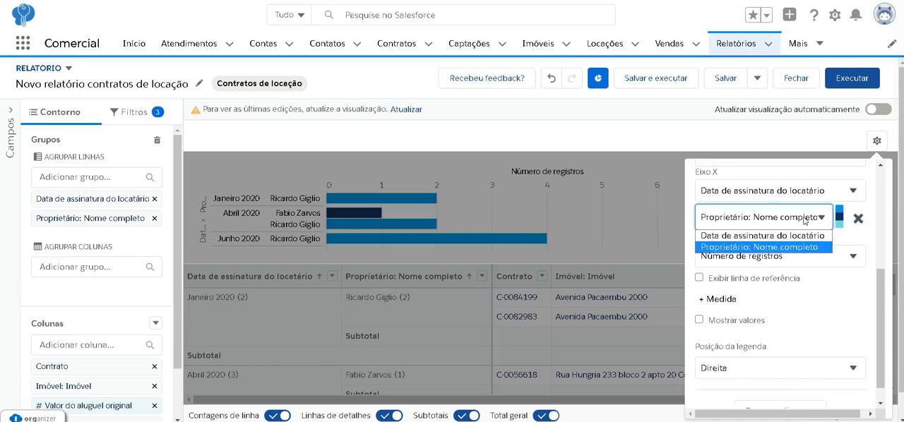
left_click(765, 247)
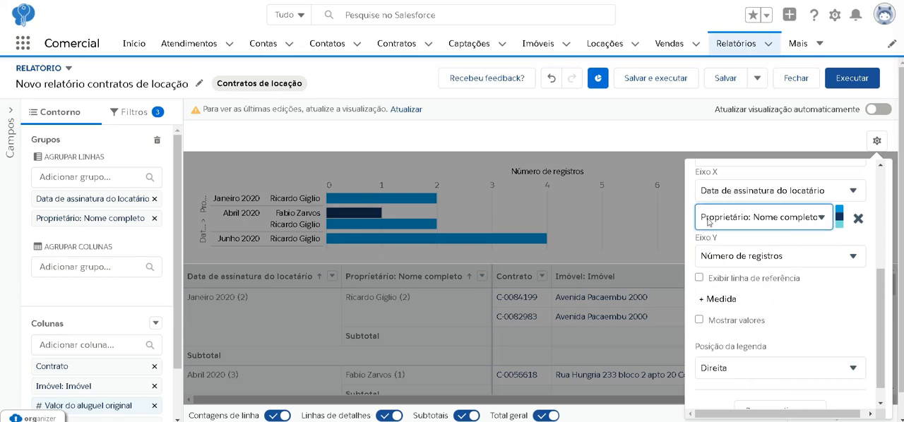
- Set the chart's legend position to Inferior and refresh the report preview
scroll(792, 225, "down", 1)
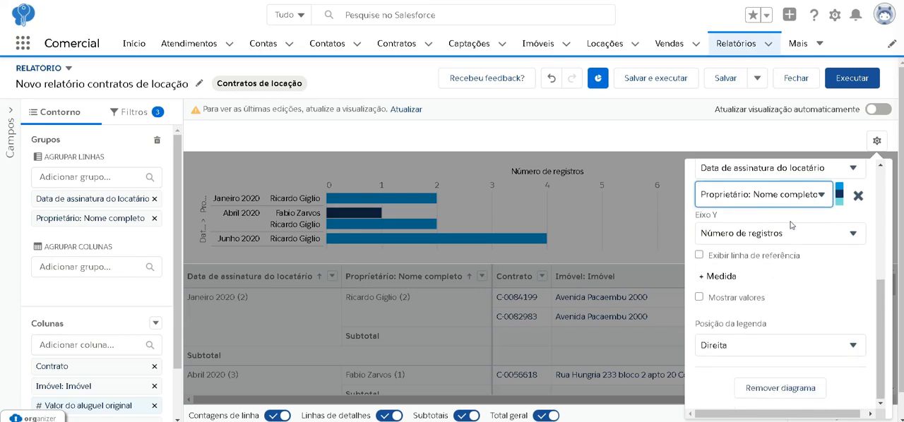
left_click(756, 349)
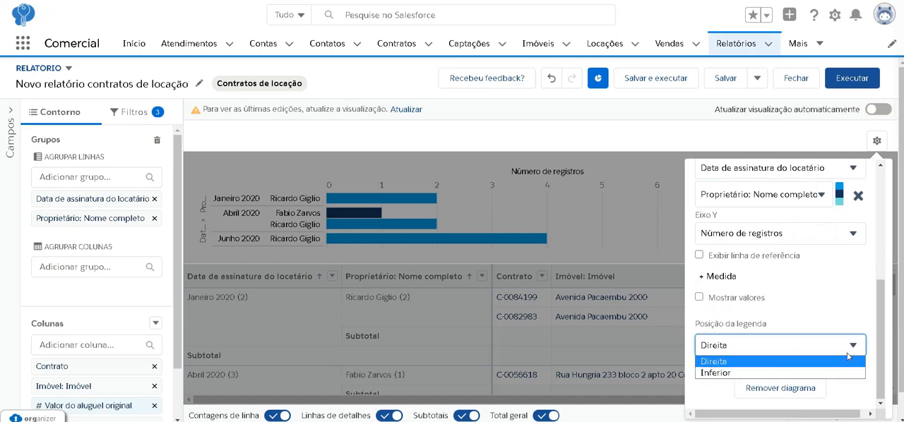
left_click(711, 375)
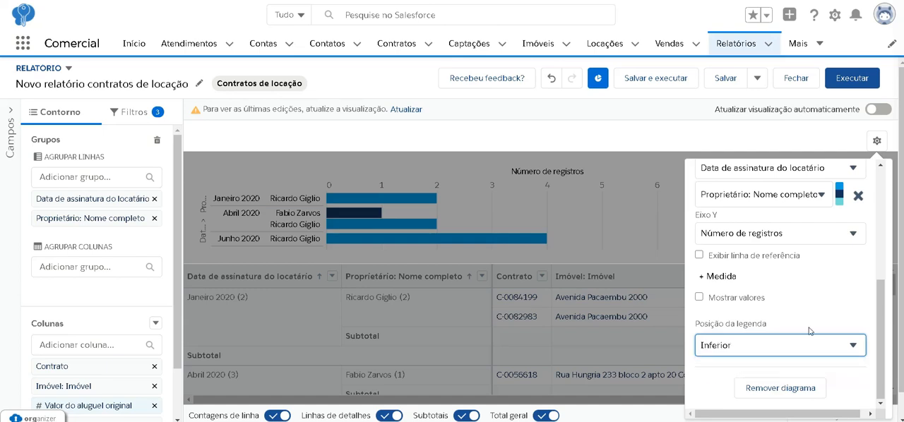
left_click(702, 300)
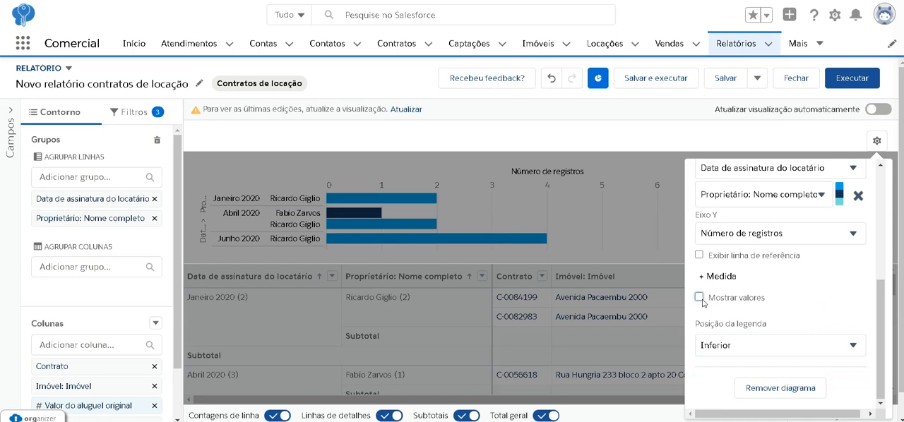
left_click(699, 299)
left_click(759, 296)
left_click(607, 274)
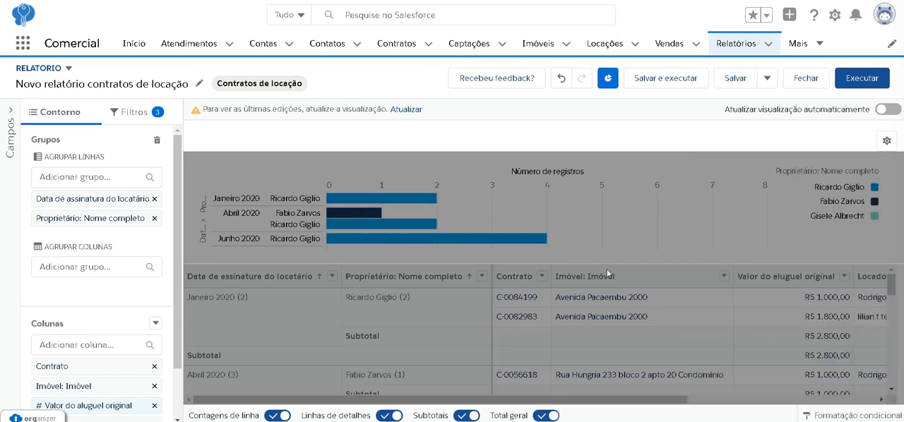
left_click(411, 110)
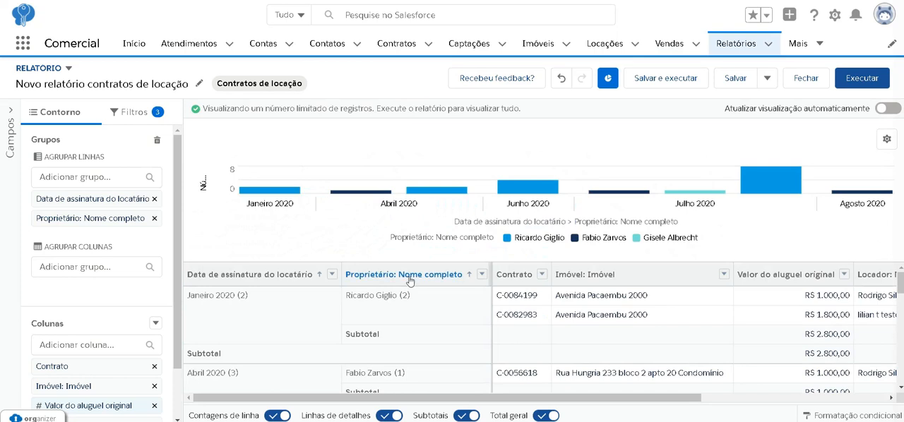
mouse_move(263, 193)
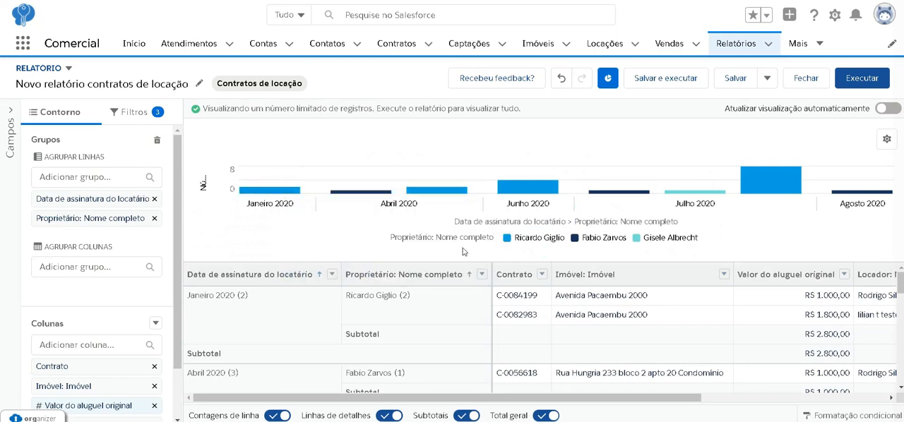
mouse_move(358, 194)
mouse_move(858, 197)
- Rename the report as "Contratos assinados Cons x mes"
left_click(199, 83)
key("BackSpace")
key("BackSpace")
key("BackSpace")
key("BackSpace")
key("BackSpace")
key("BackSpace")
key("BackSpace")
key("BackSpace")
key("BackSpace")
key("BackSpace")
key("BackSpace")
key("BackSpace")
key("BackSpace")
key("BackSpace")
key("BackSpace")
key("BackSpace")
key("BackSpace")
key("BackSpace")
key("BackSpace")
key("BackSpace")
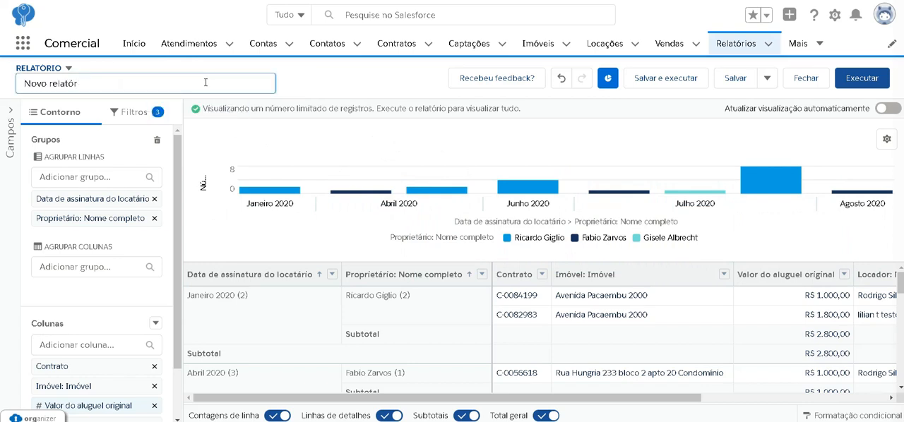
key("BackSpace")
key("BackSpace")
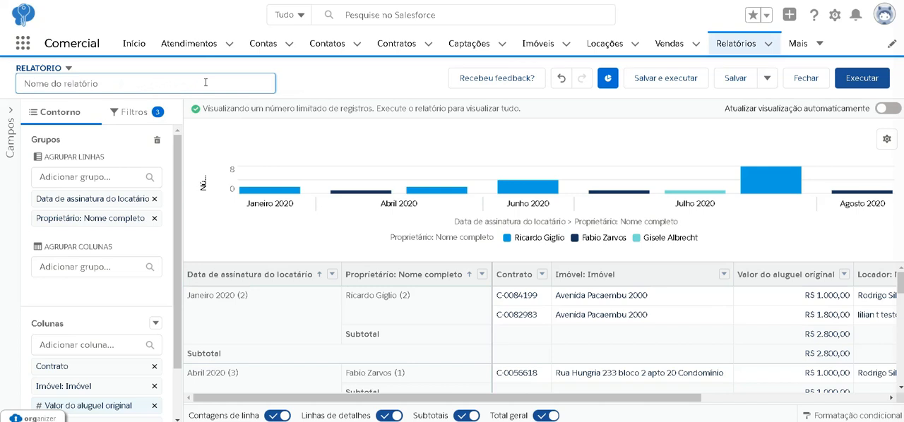
type("Contratos assinados Cons x mes")
key("Return")
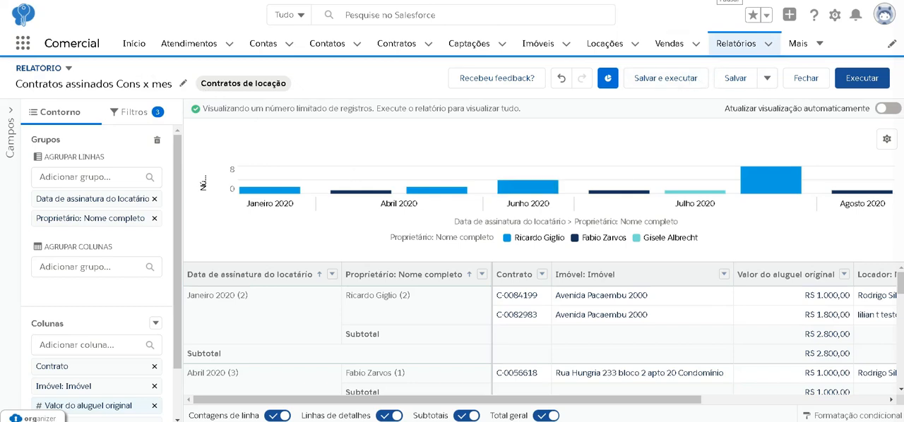
- Begin saving and running the report, describing it as "Contratos assinados no ano fiscal agrupados por mês e por consultor"
left_click(669, 77)
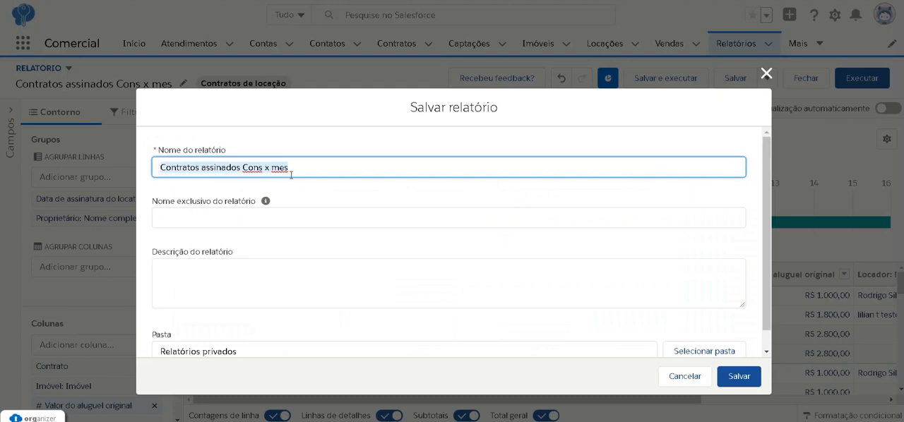
left_click(322, 223)
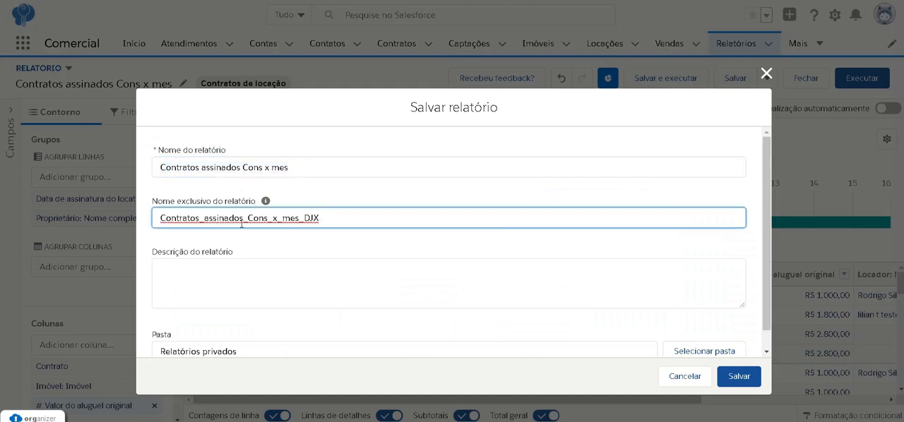
scroll(312, 258, "down", 1)
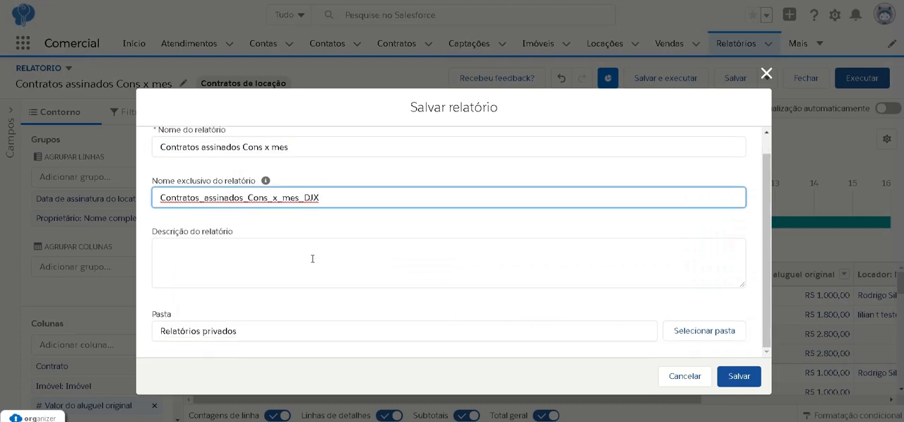
left_click(312, 258)
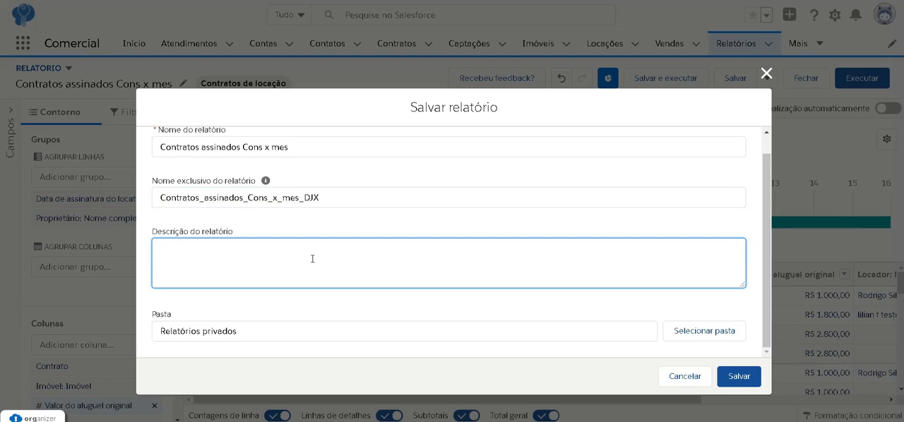
type("Contratos assinados no ano fiscal agrupados por mês e por consultor")
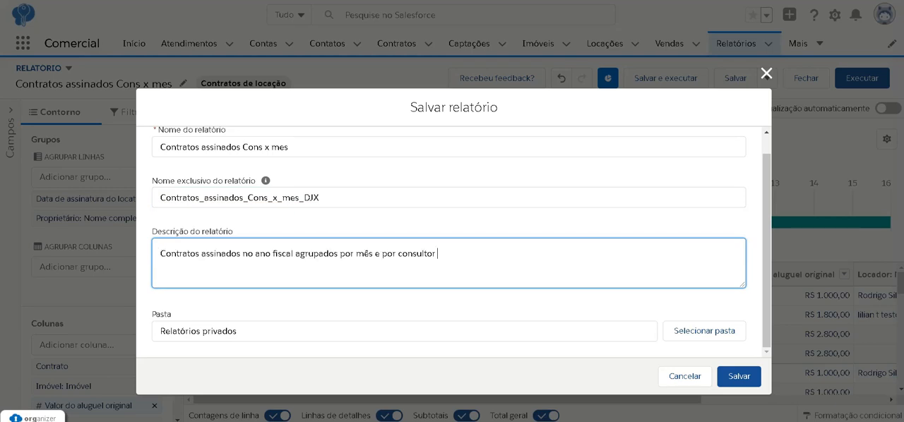
- Choose Contratos de locação as the report's folder and save the report
left_click(689, 335)
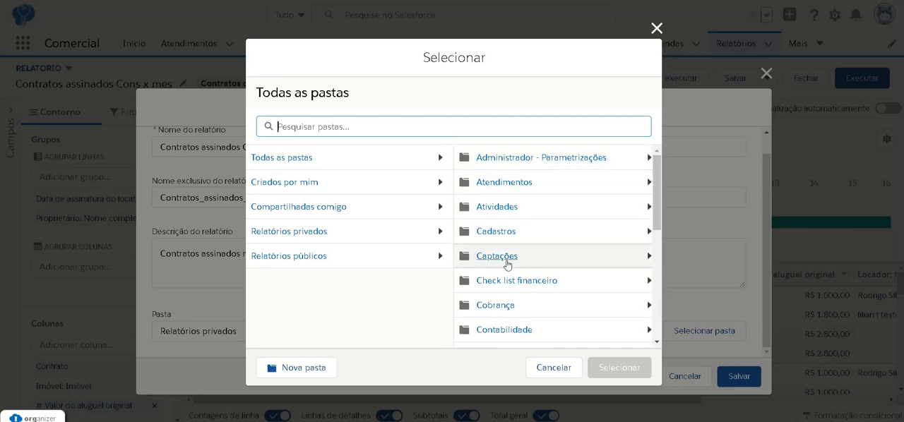
scroll(508, 289, "down", 1)
scroll(507, 288, "down", 6)
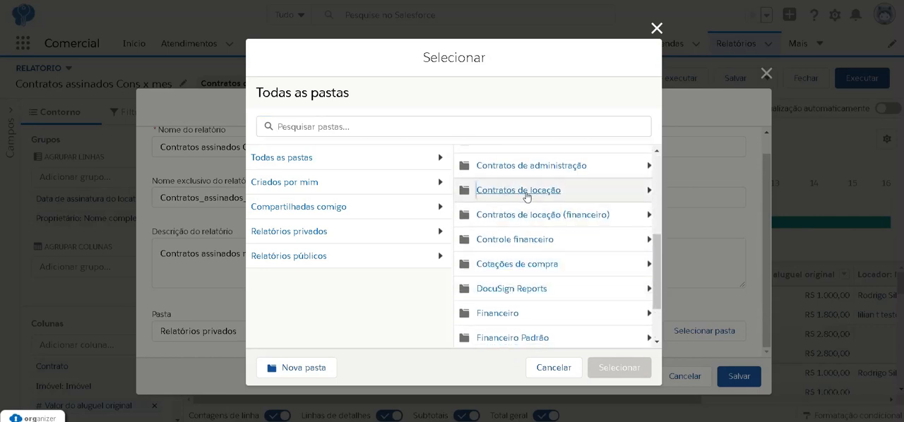
left_click(526, 197)
left_click(591, 367)
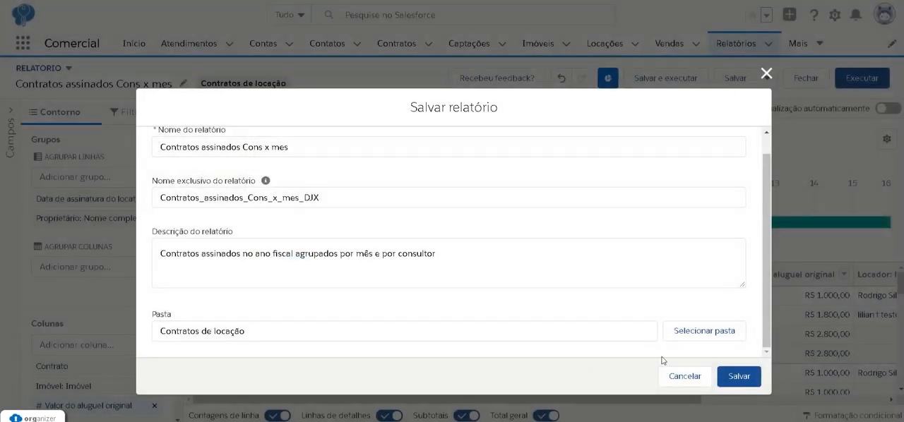
left_click(739, 377)
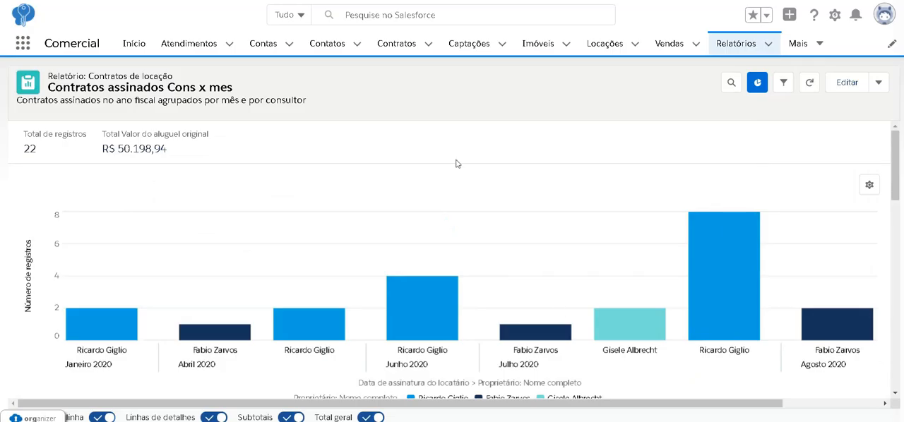
- Examine the executed report's column chart and its rows grouped by month and owner
scroll(786, 337, "right", 3)
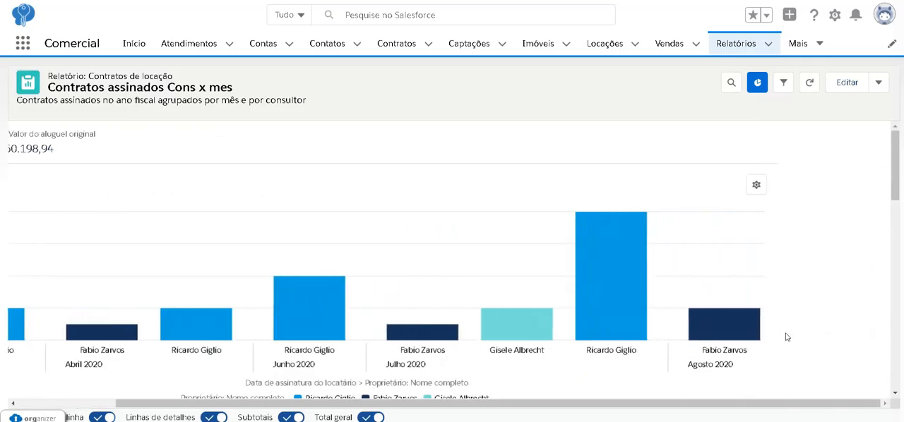
scroll(786, 336, "left", 3)
scroll(786, 337, "down", 10)
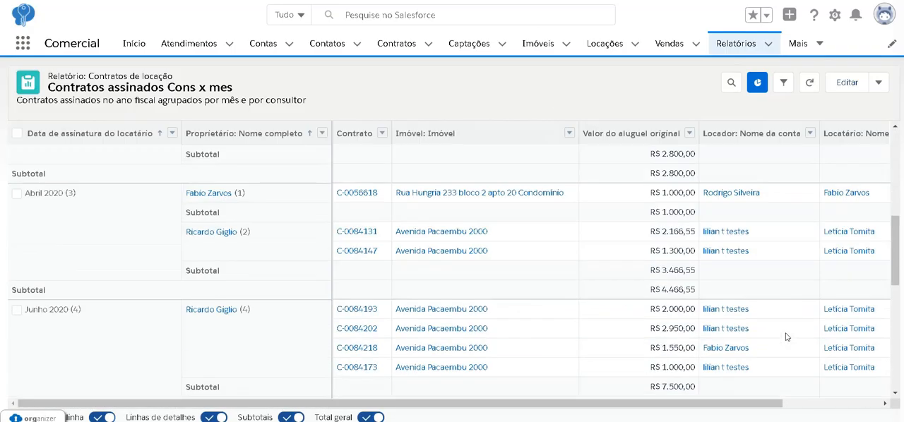
scroll(786, 337, "down", 1)
scroll(785, 337, "up", 10)
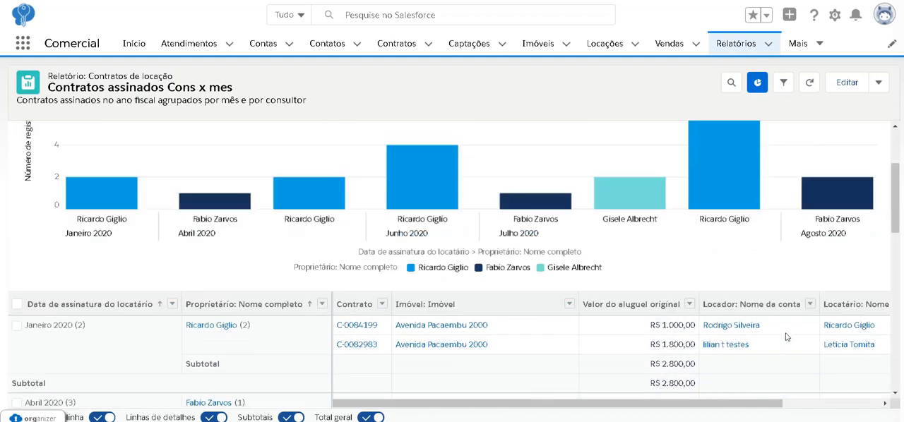